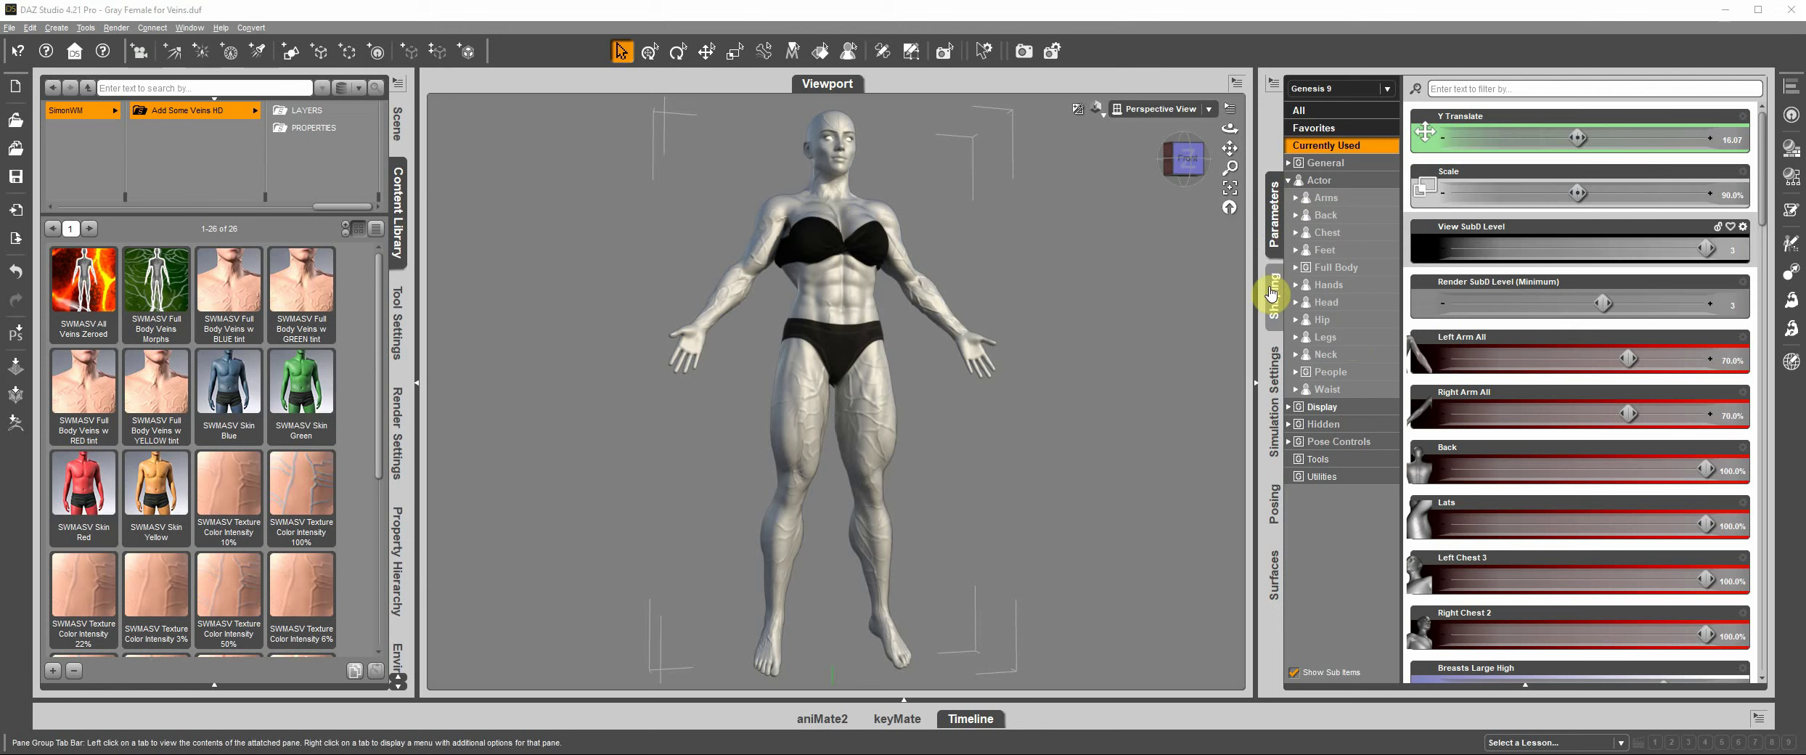
# Return to the Parameters sliders and show the SWM Veins HD arm vein morphs
pyautogui.click(1277, 294)
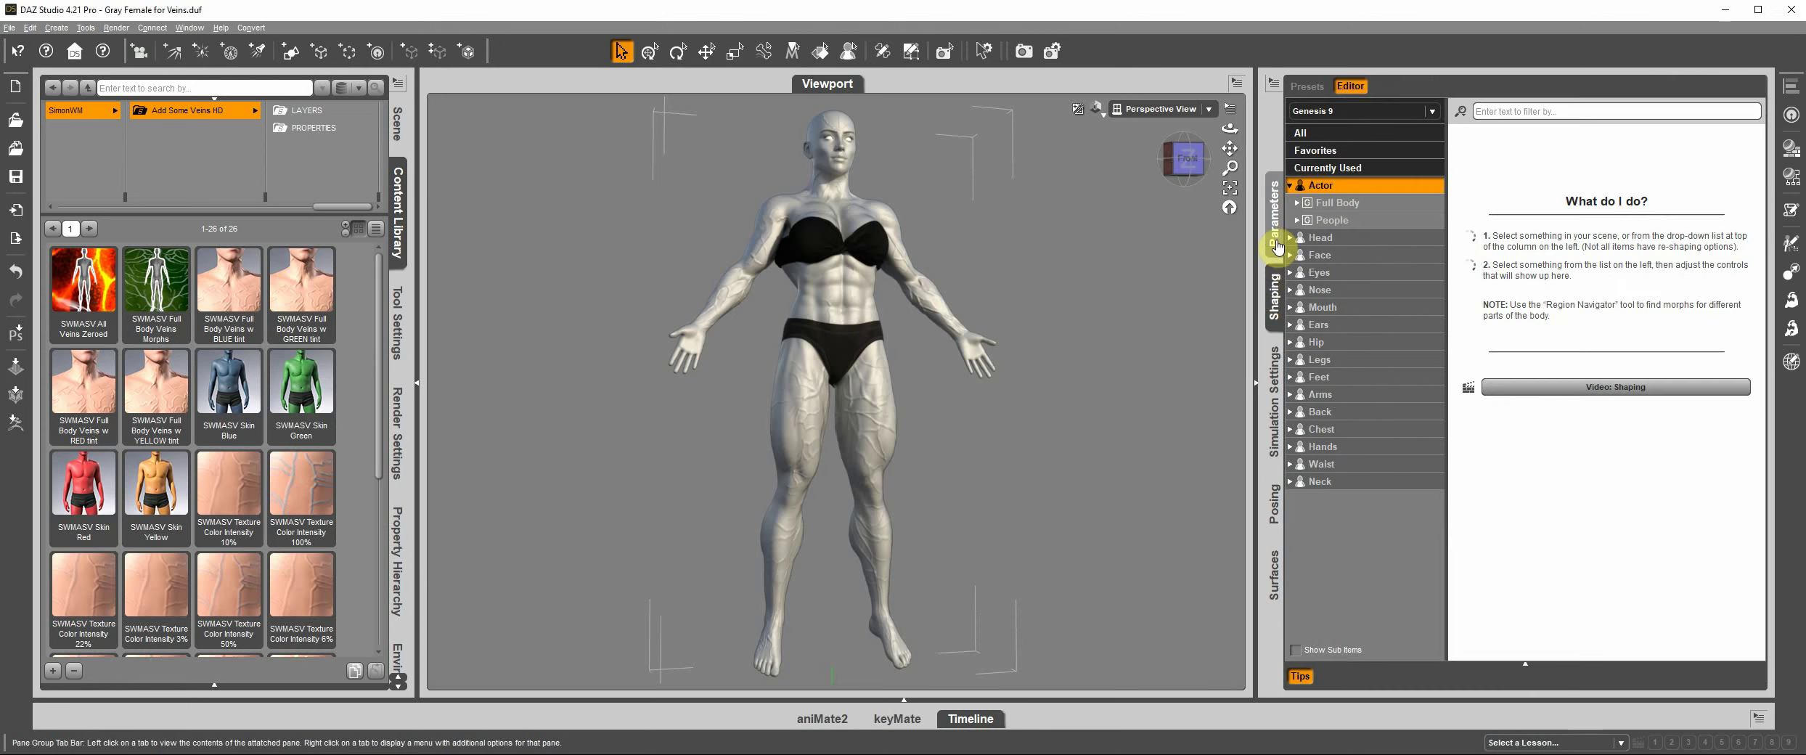
pyautogui.click(1276, 240)
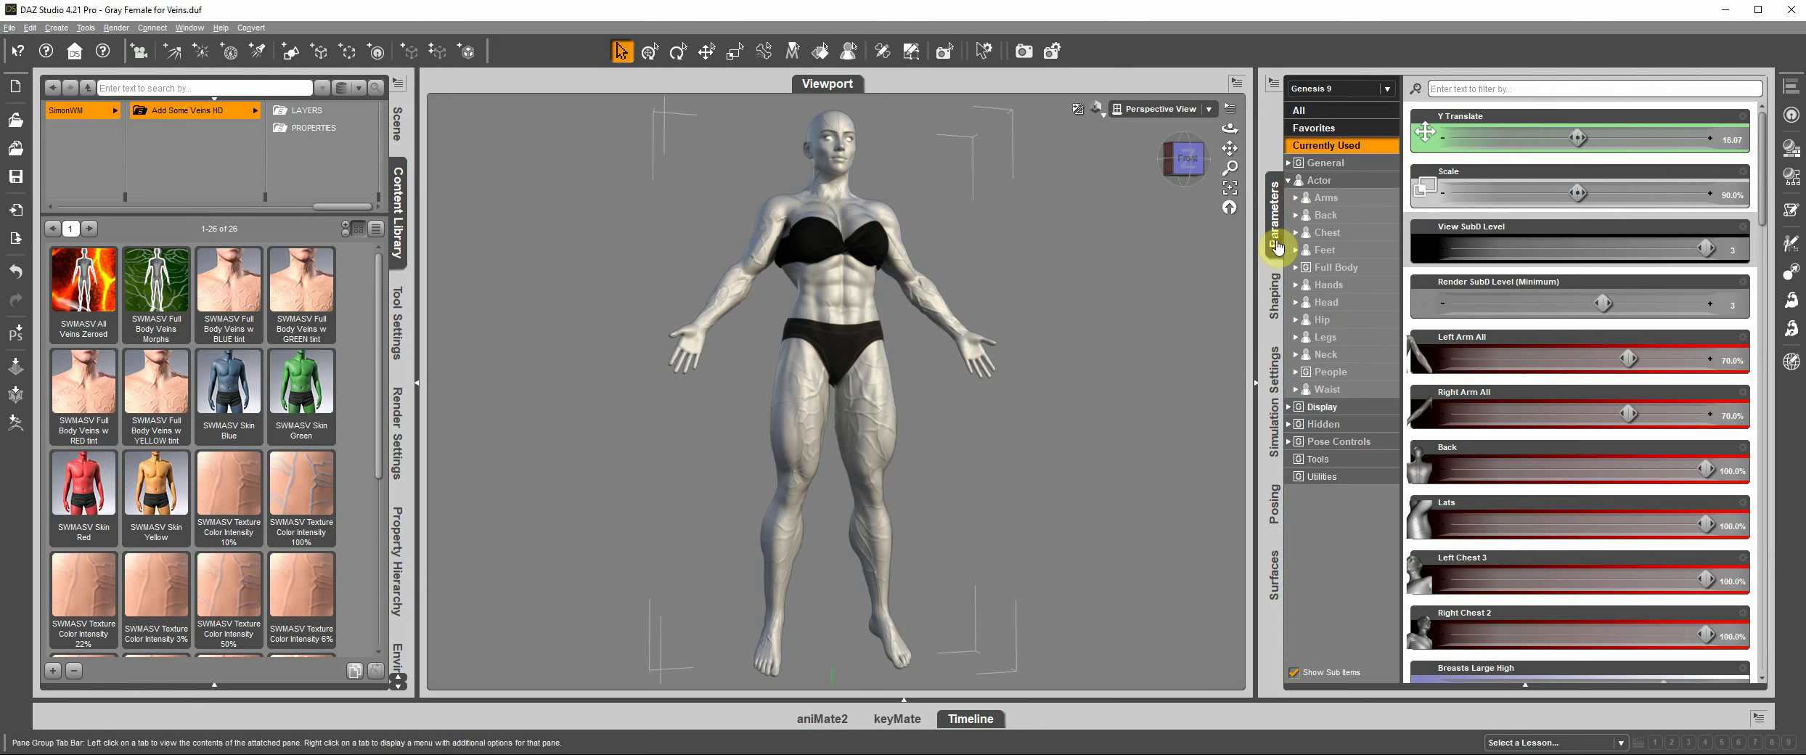
pyautogui.click(1297, 199)
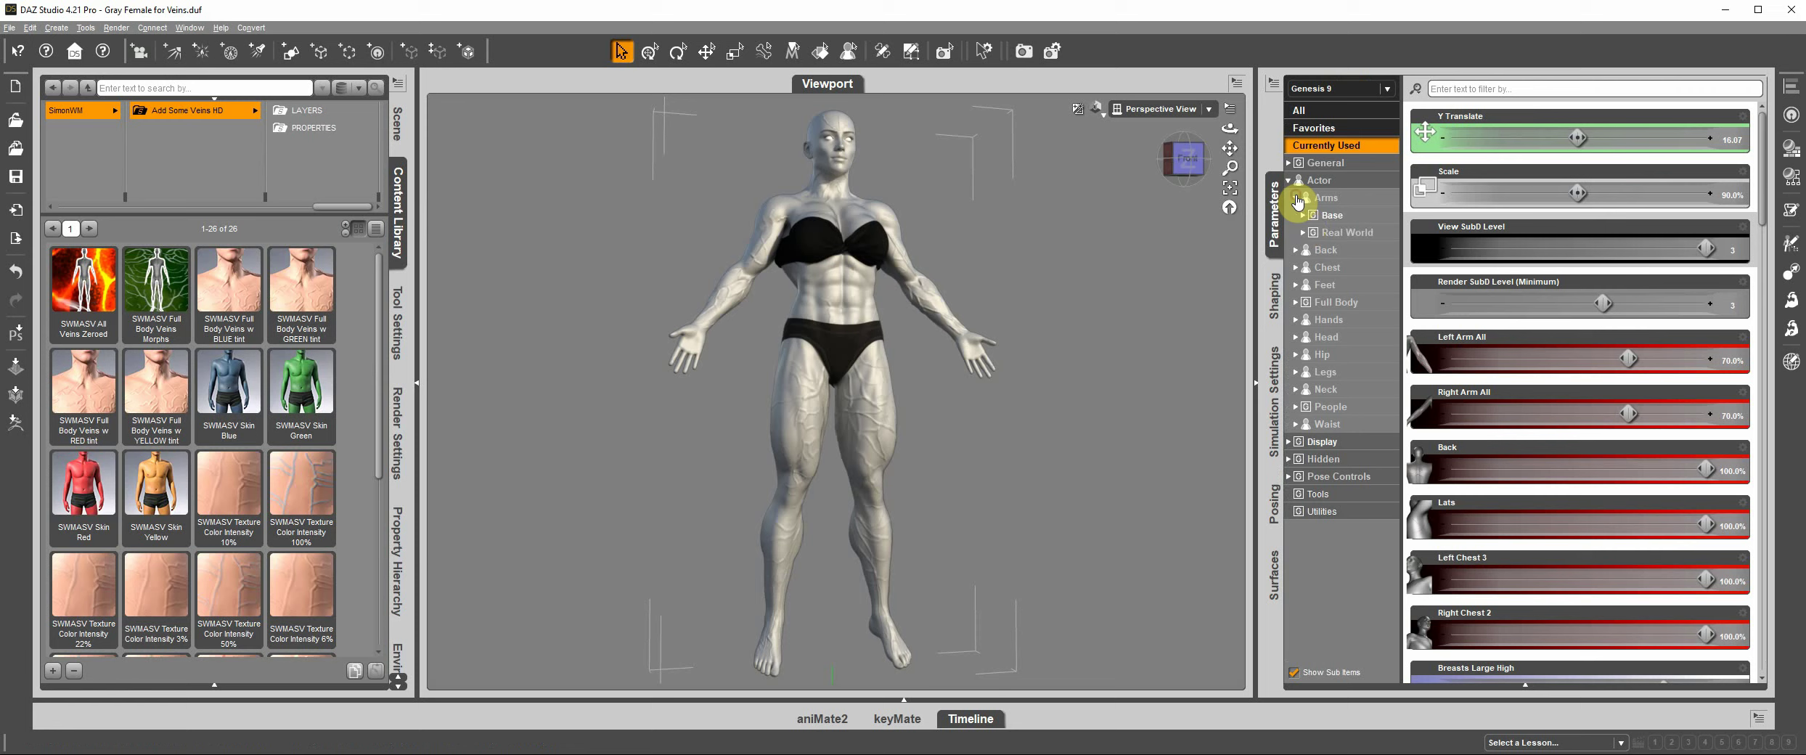
pyautogui.click(1303, 216)
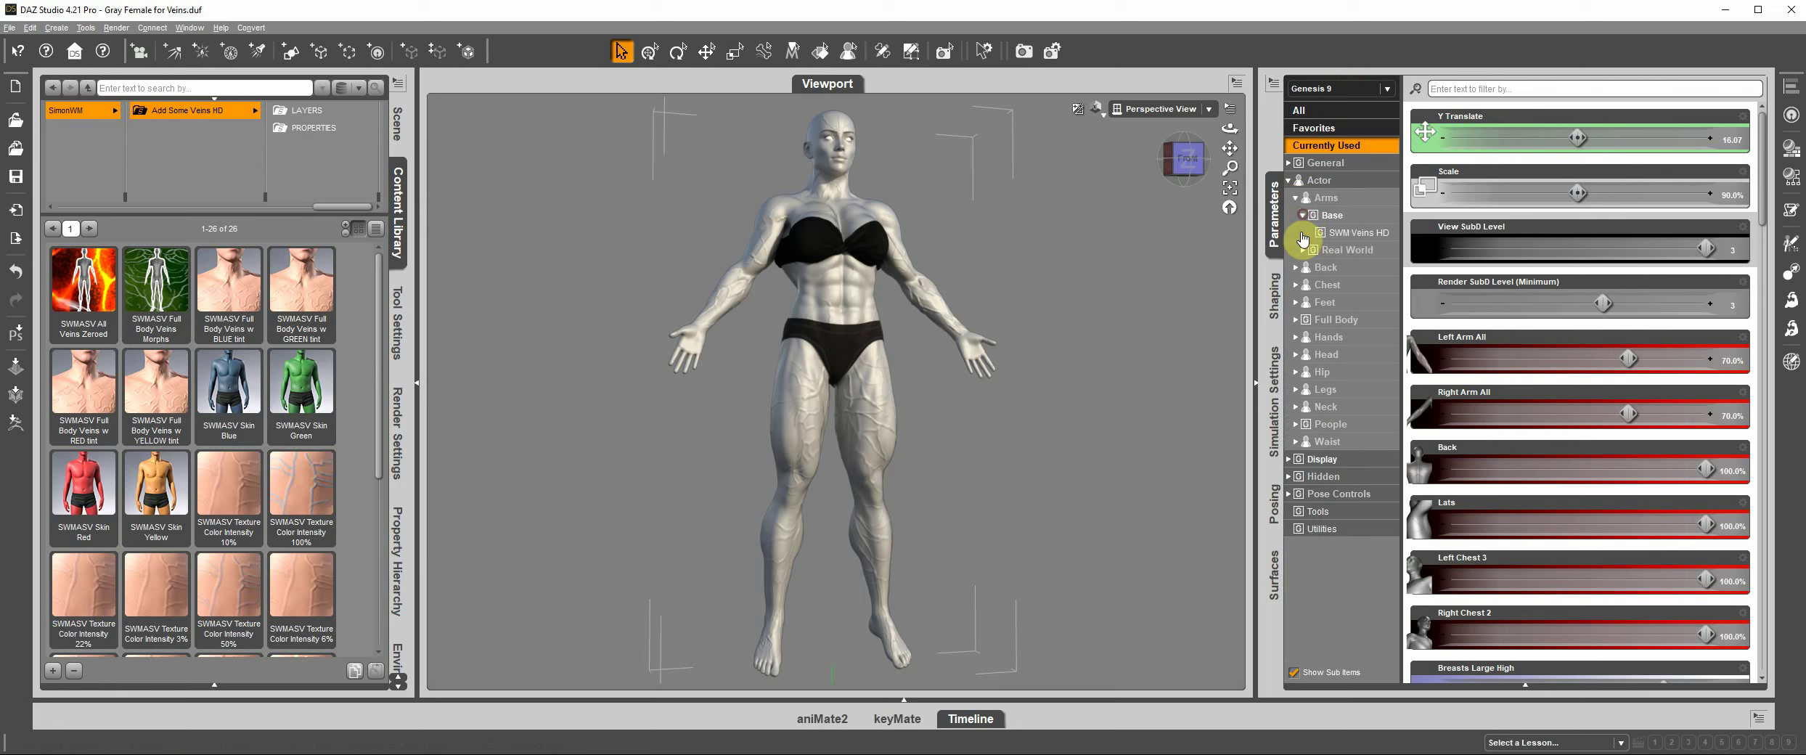
pyautogui.click(1342, 239)
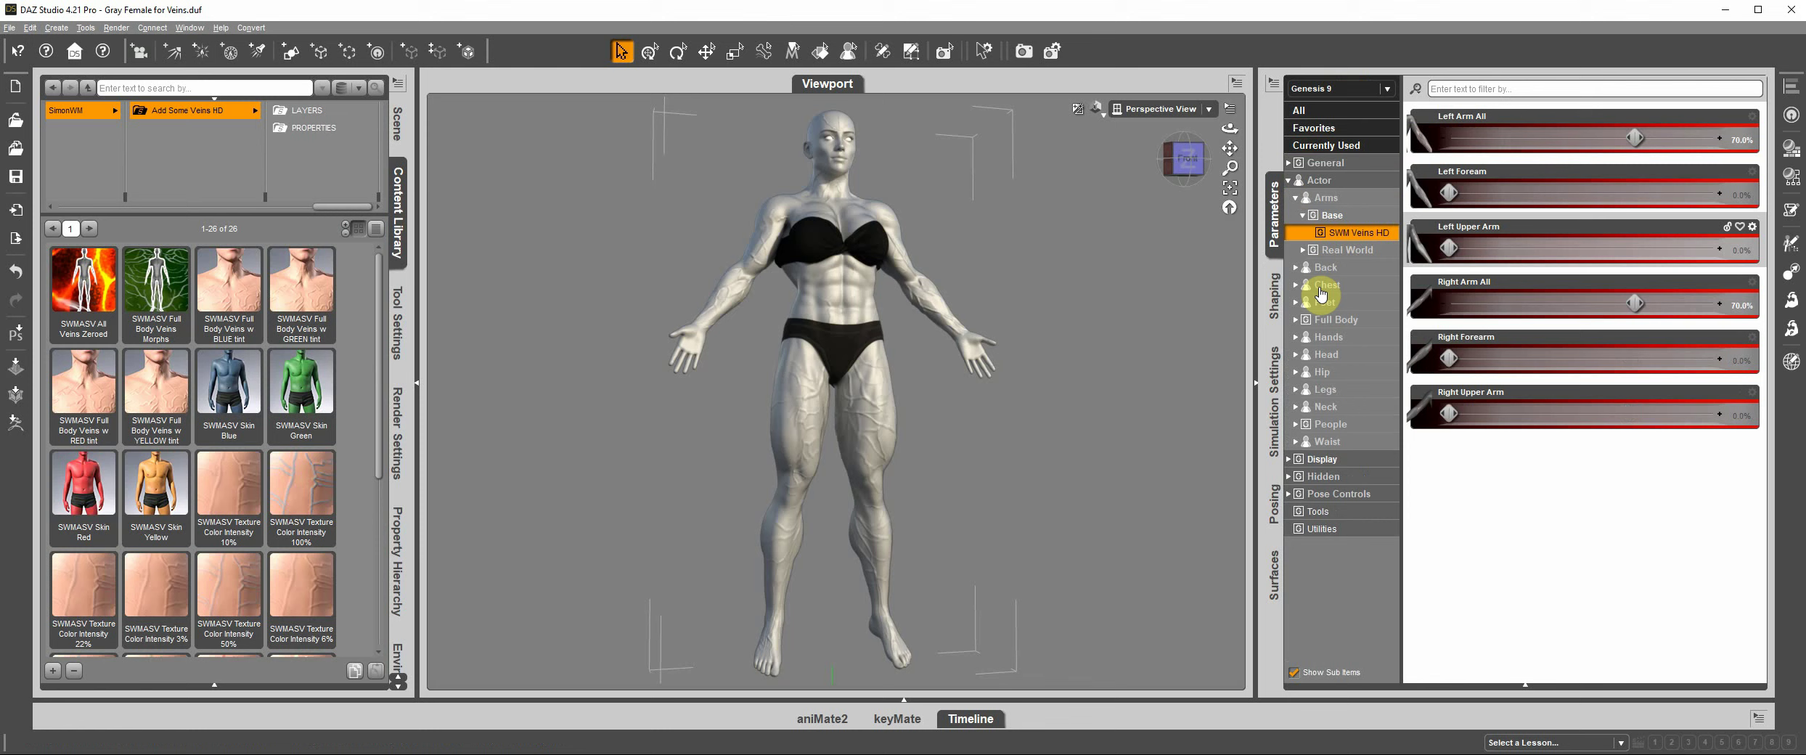
# Show the SWM Veins HD Back and Lats vein sliders, then collapse the Back group
pyautogui.click(1295, 268)
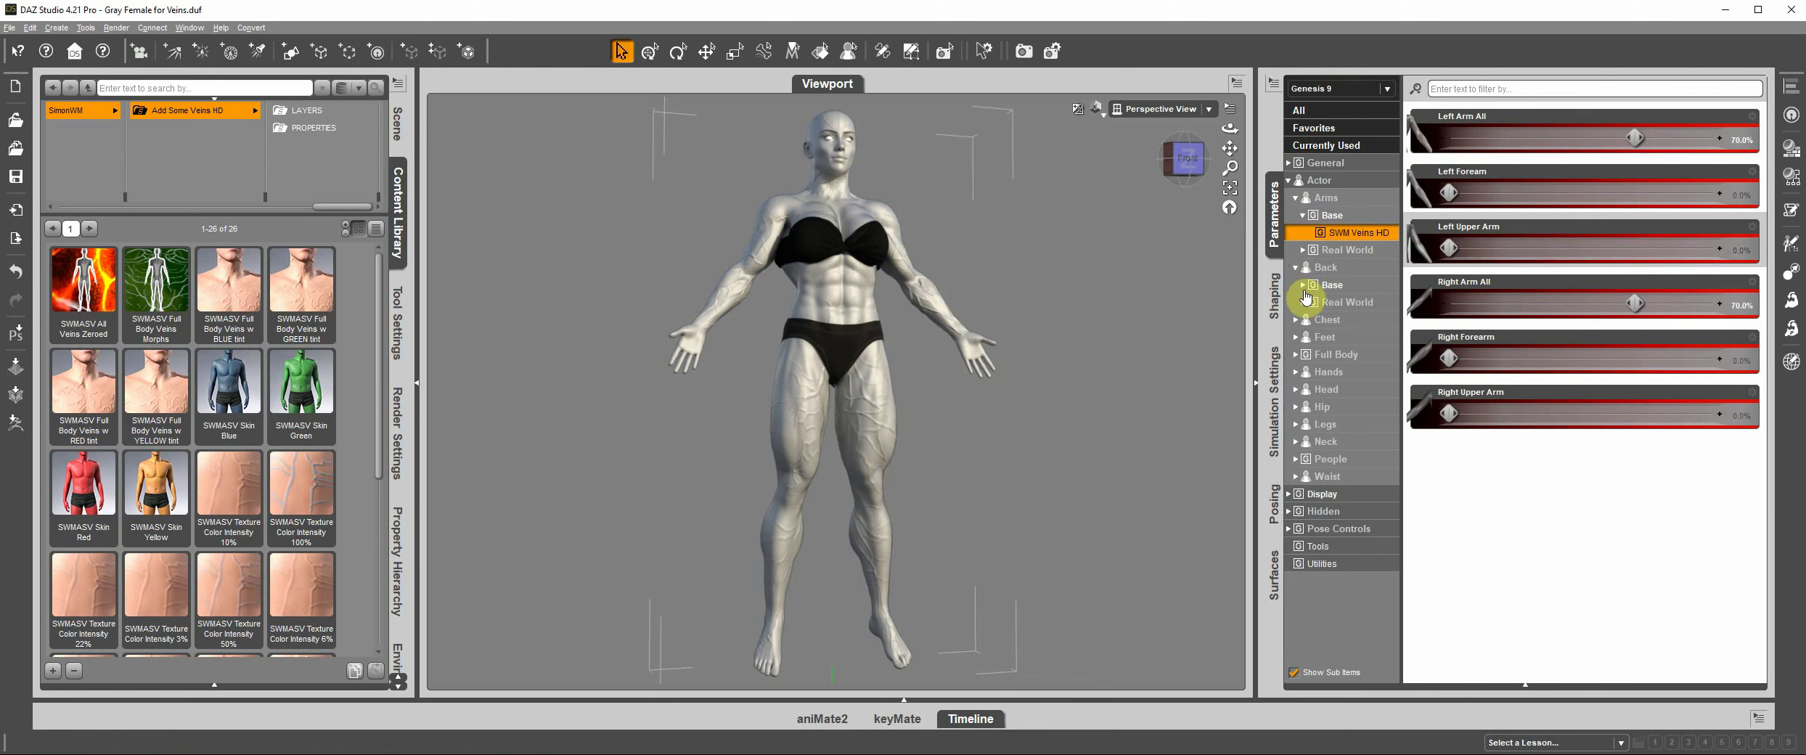
pyautogui.click(1303, 286)
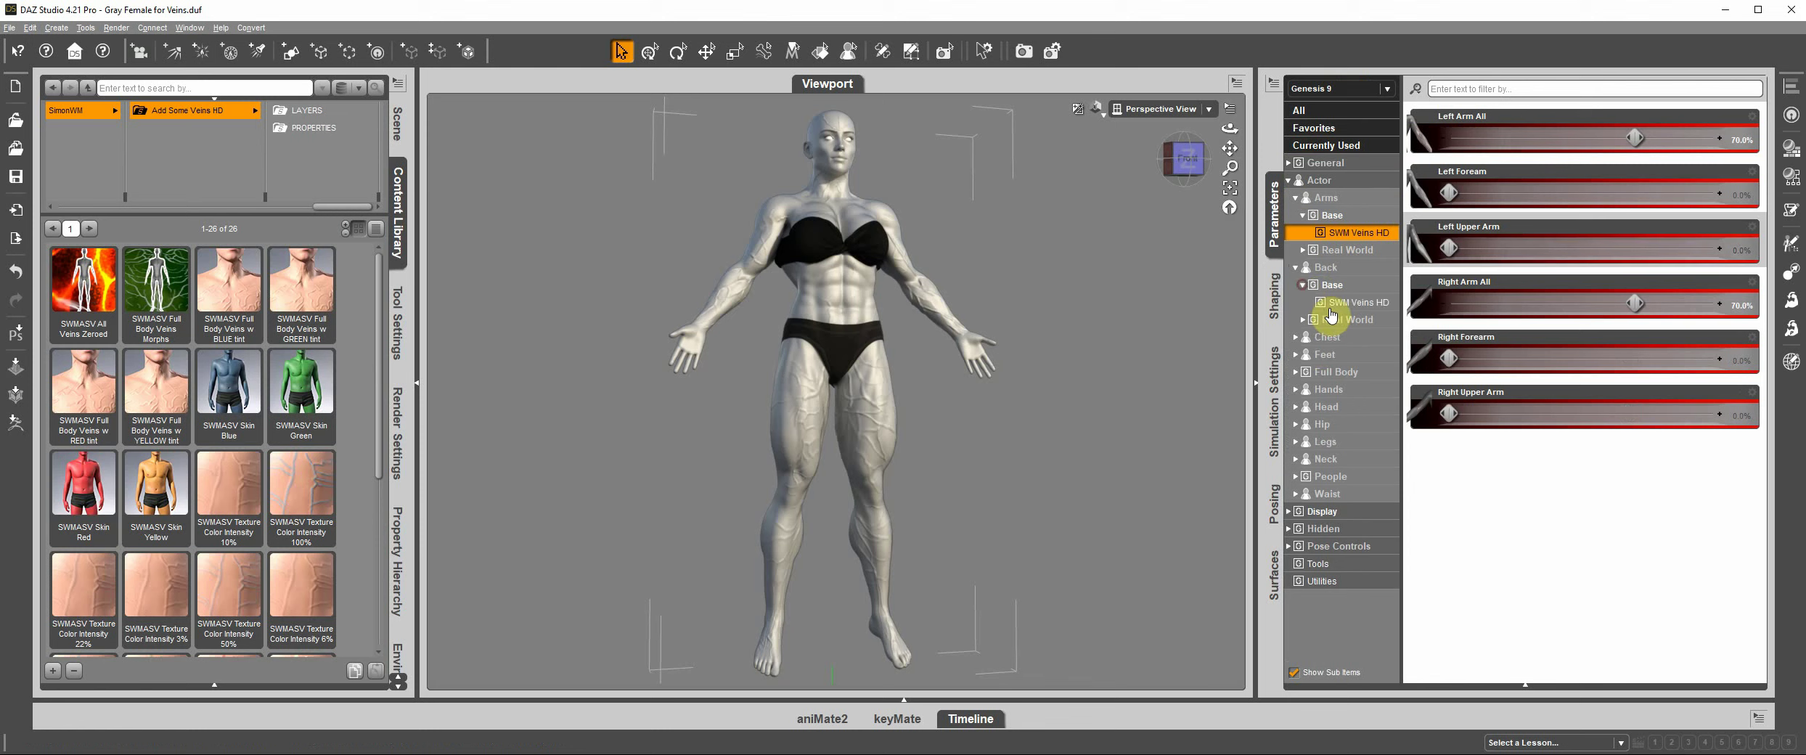
pyautogui.click(1354, 302)
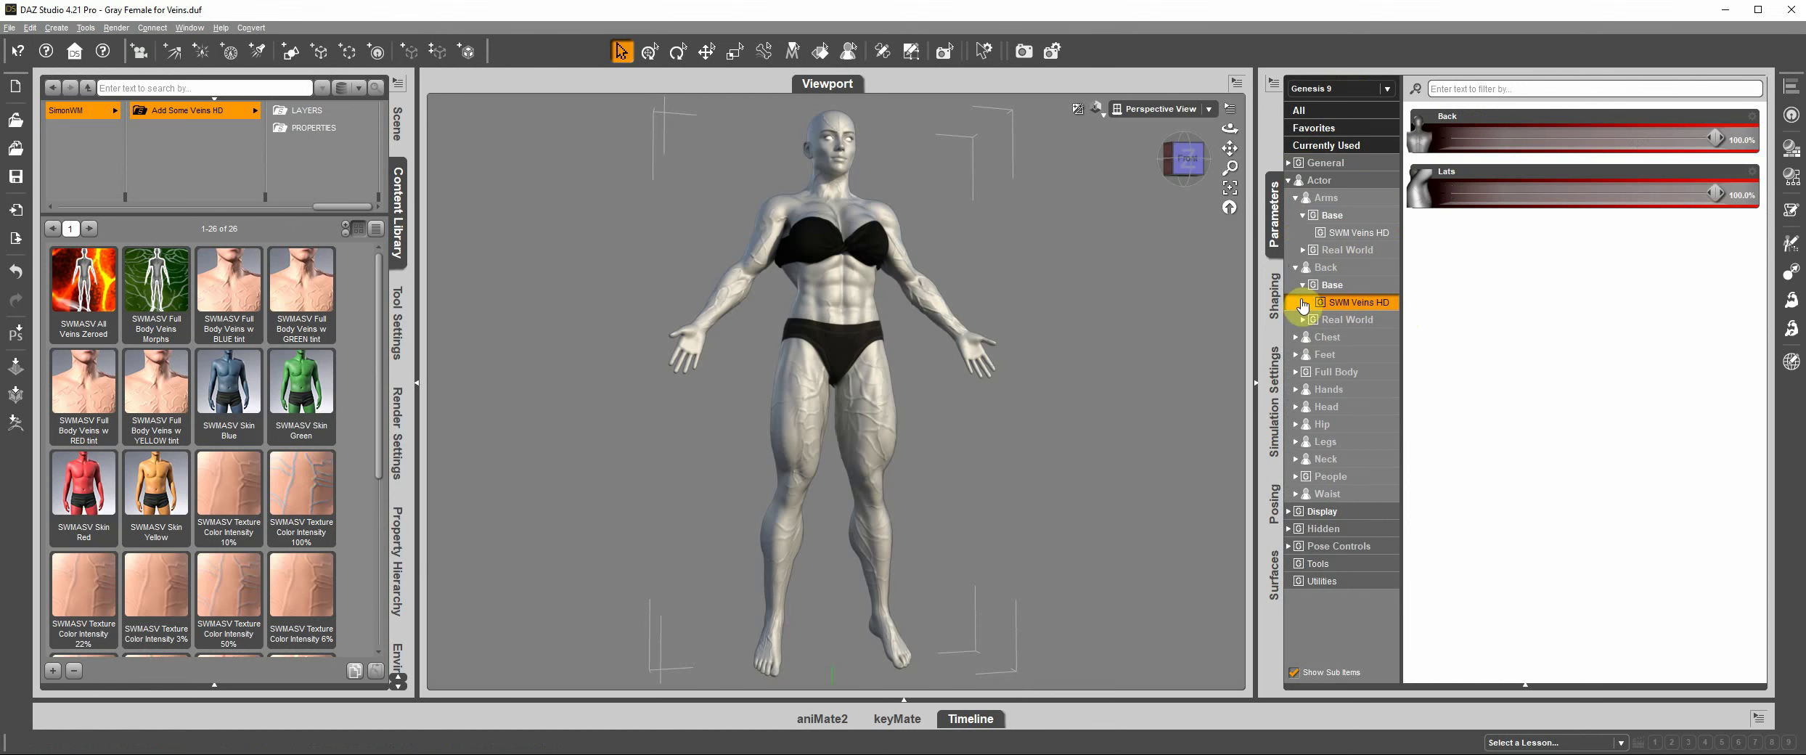
pyautogui.click(1295, 268)
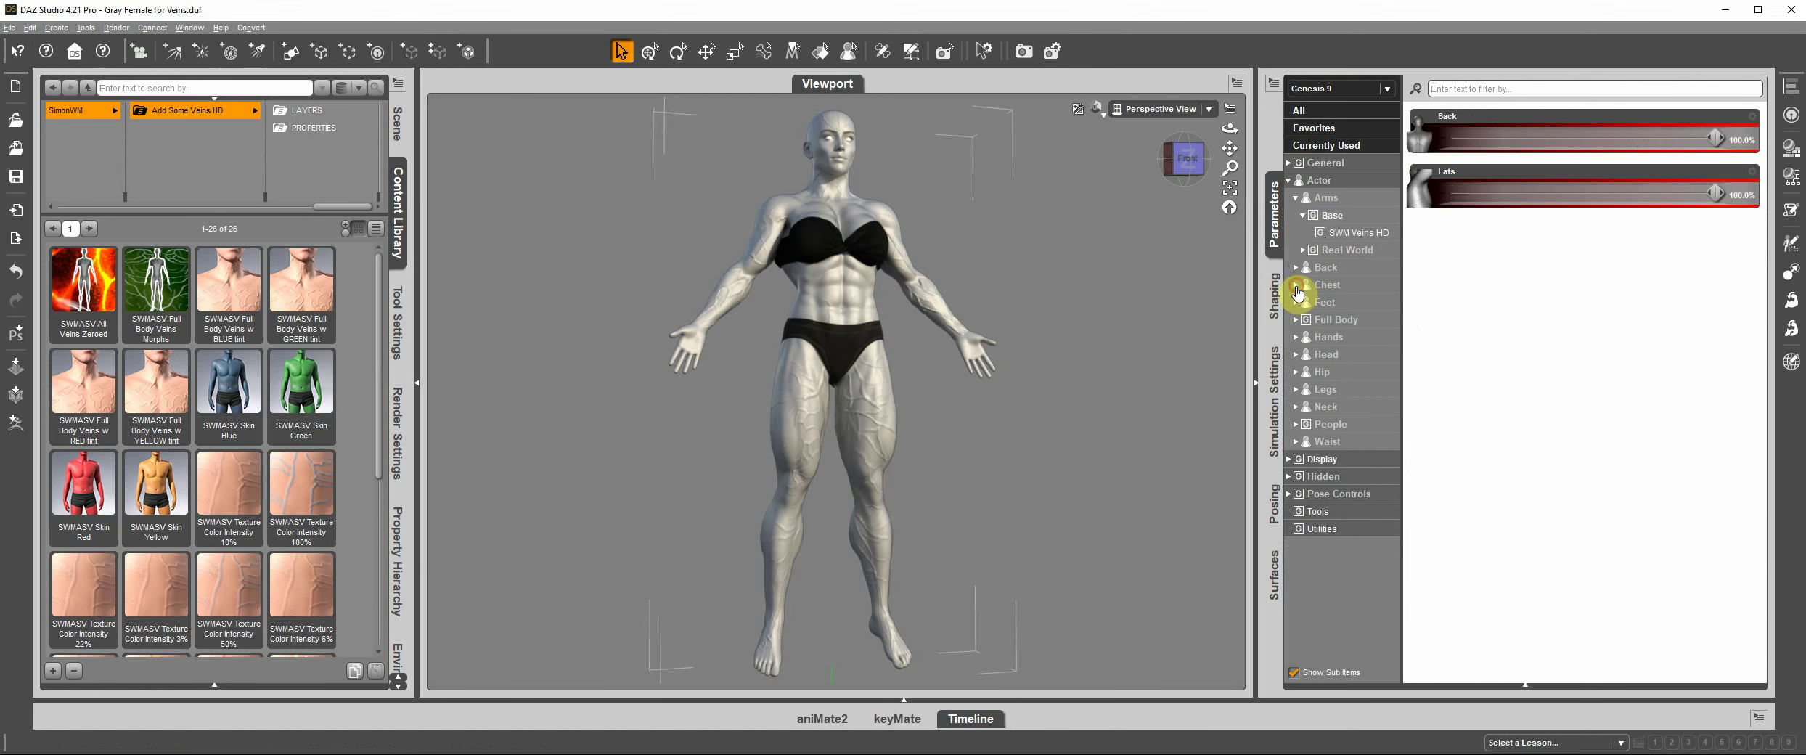
# Show the SWM Veins HD chest sliders, with Left Chest 3 and Right Chest 2 at 100%
pyautogui.click(1296, 285)
pyautogui.click(1303, 302)
pyautogui.click(1355, 319)
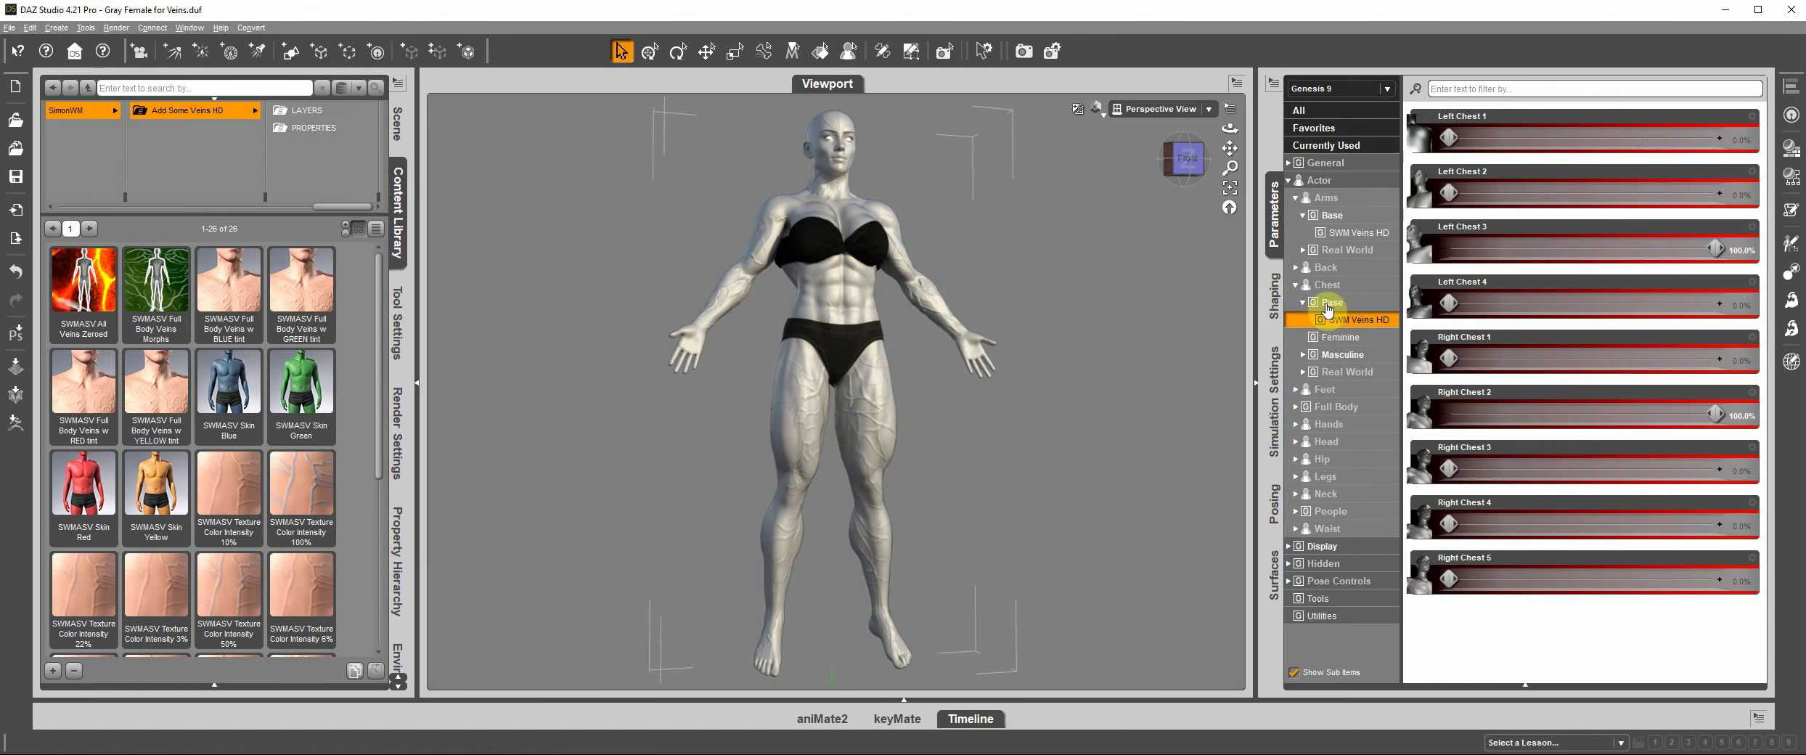
pyautogui.click(1296, 285)
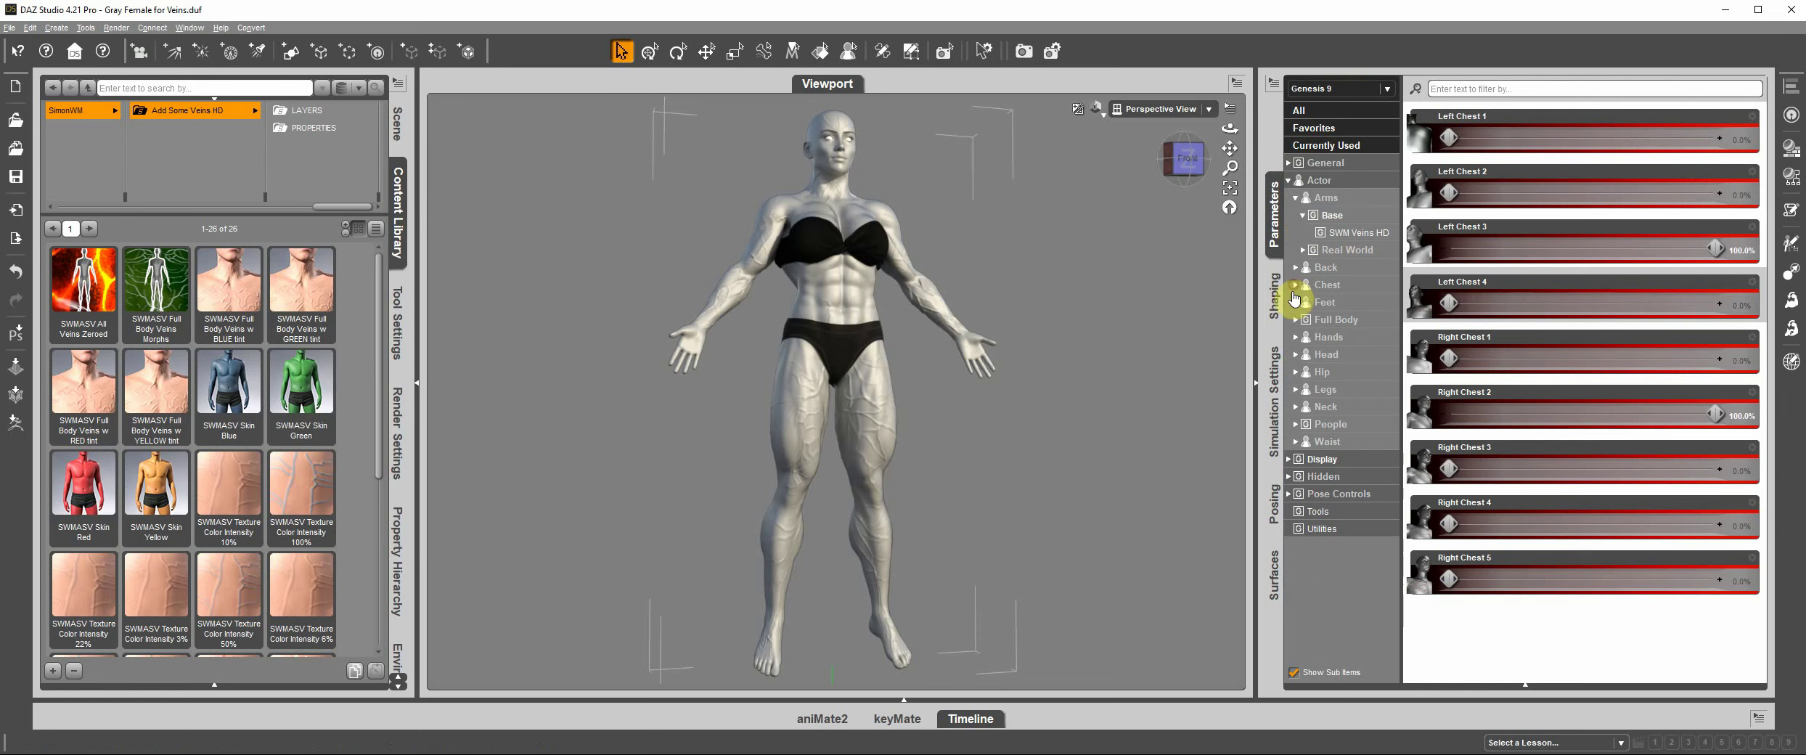
# Show the Left and Right Hand vein sliders and the head's Cranium Map and Occipital Vein sliders
pyautogui.click(1296, 338)
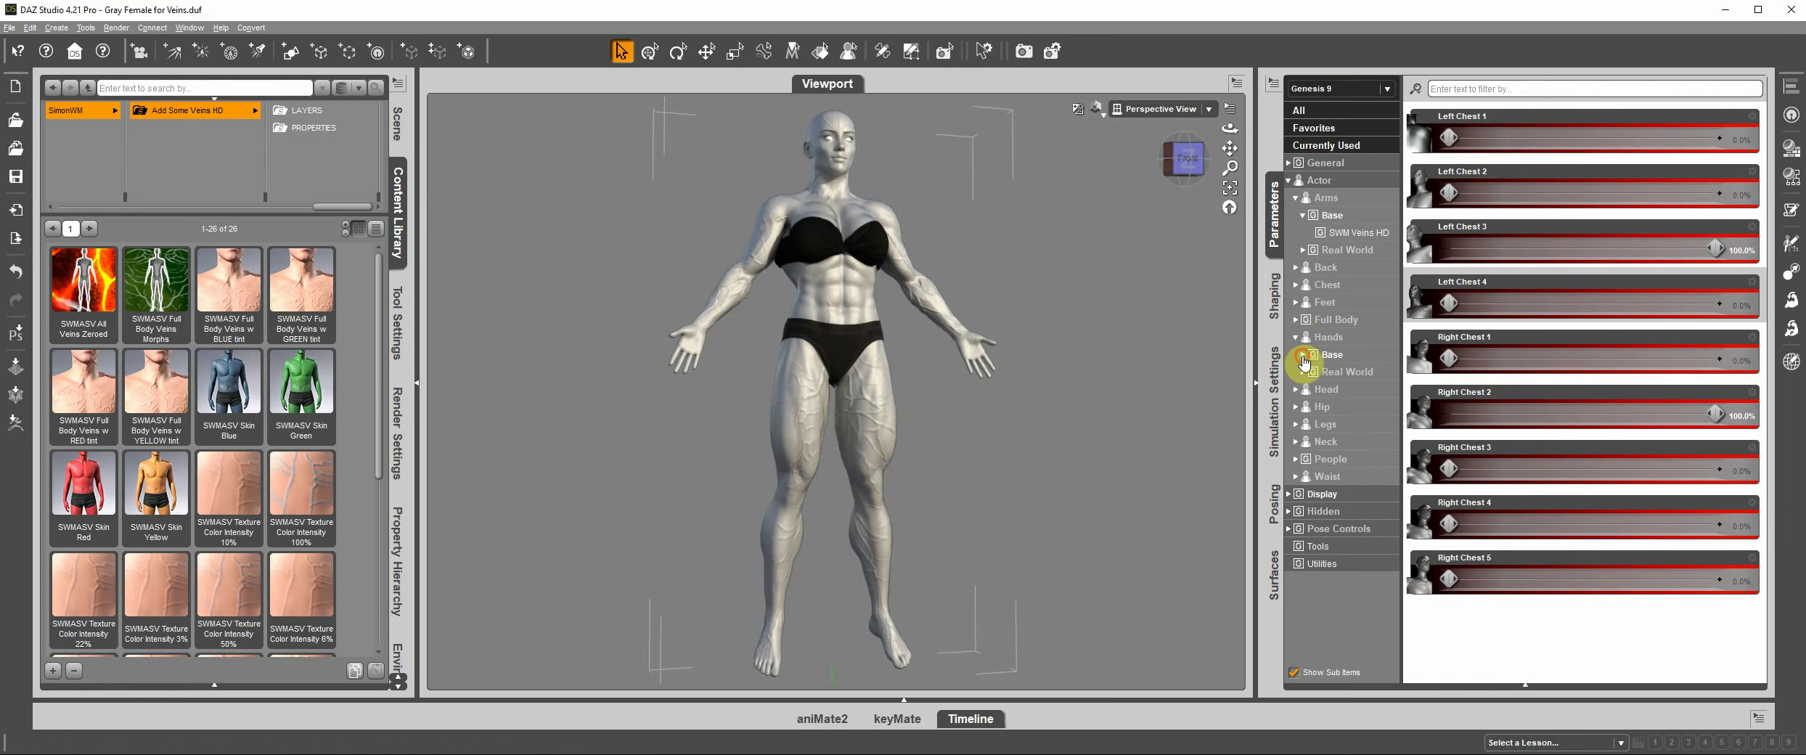
pyautogui.click(1303, 356)
pyautogui.click(1329, 371)
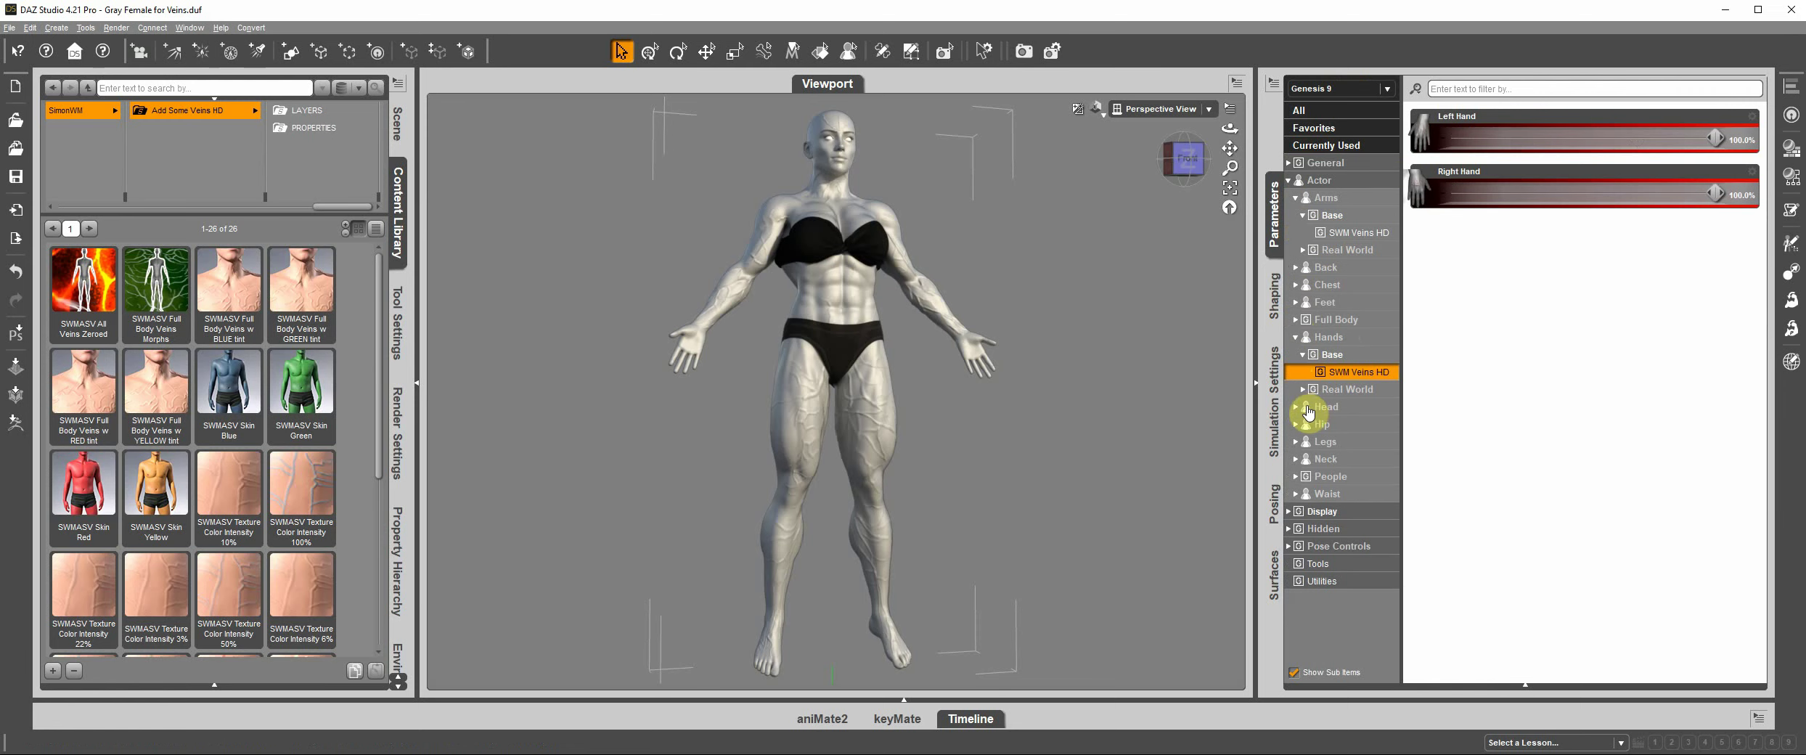
pyautogui.click(1296, 407)
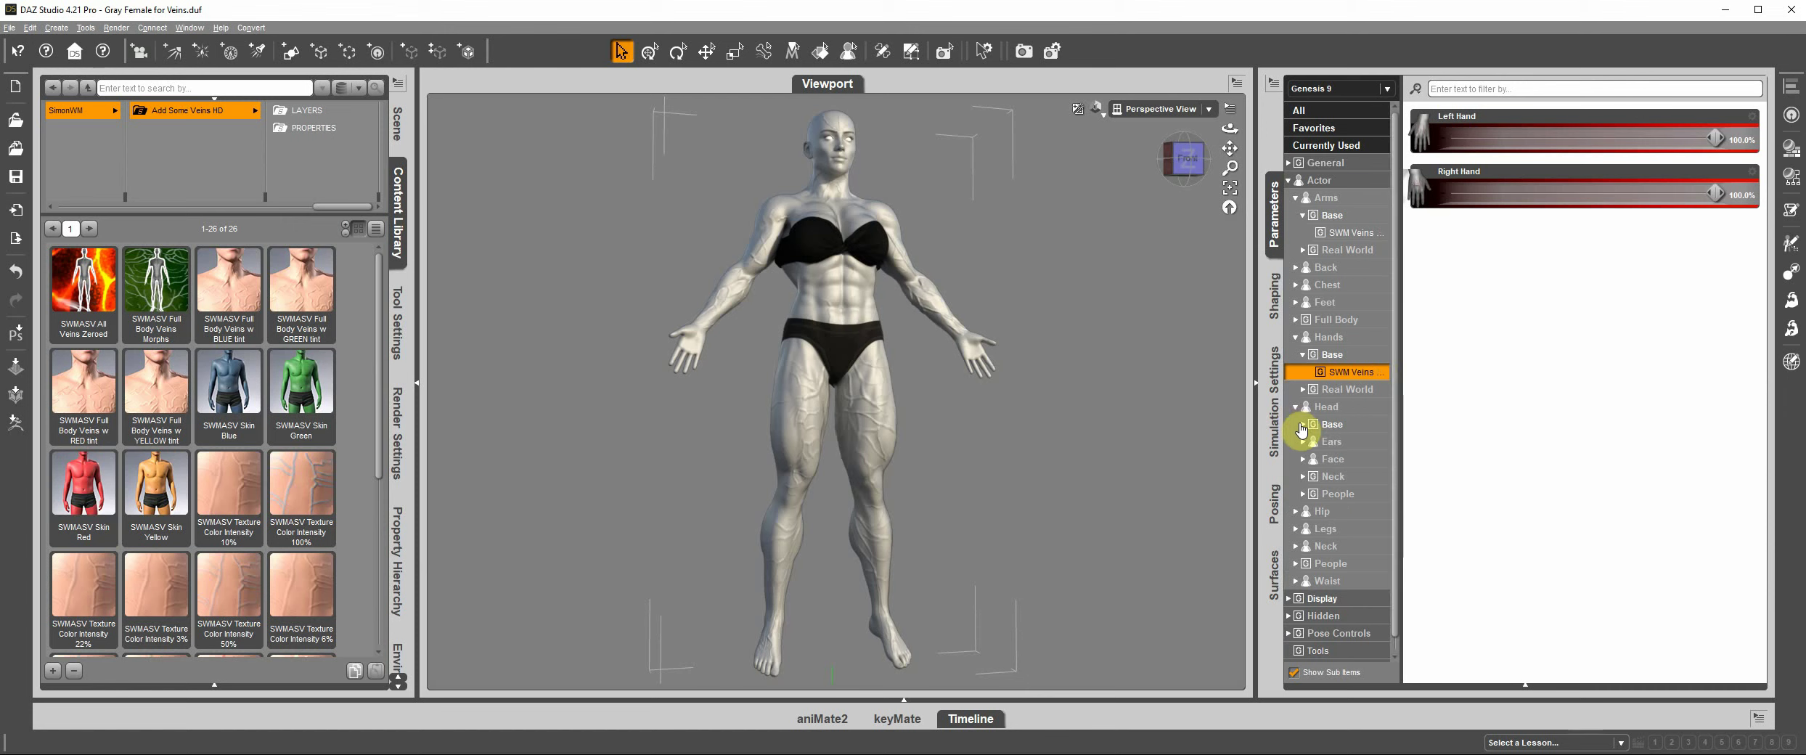
pyautogui.click(1303, 424)
pyautogui.click(1349, 442)
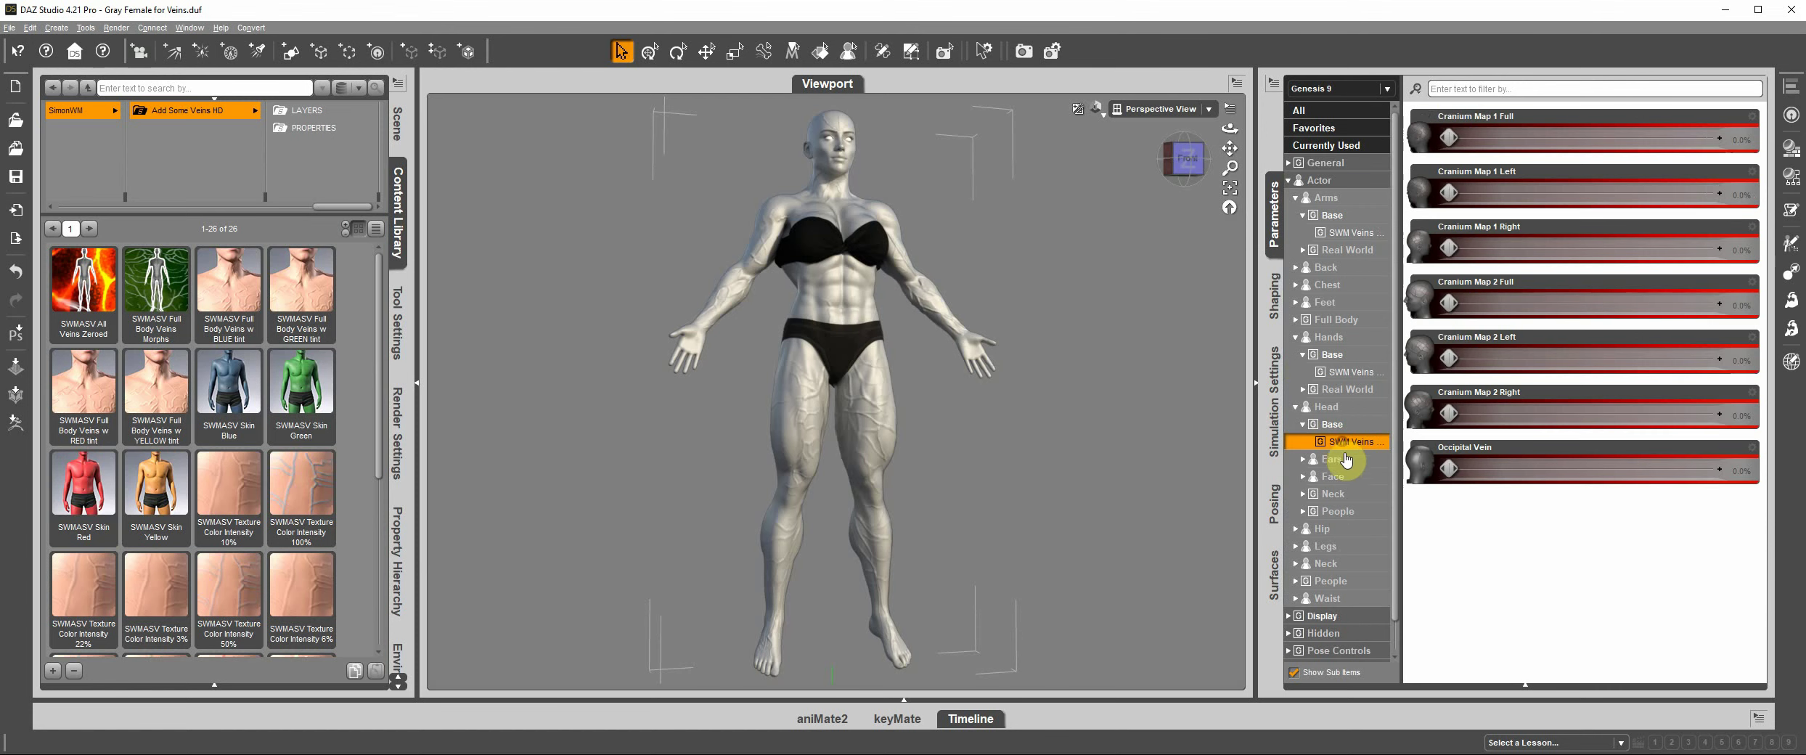
# Show the Face Map and Forehead Veins sliders and the neck's carotid and jugular sliders
pyautogui.click(1303, 478)
pyautogui.click(1310, 495)
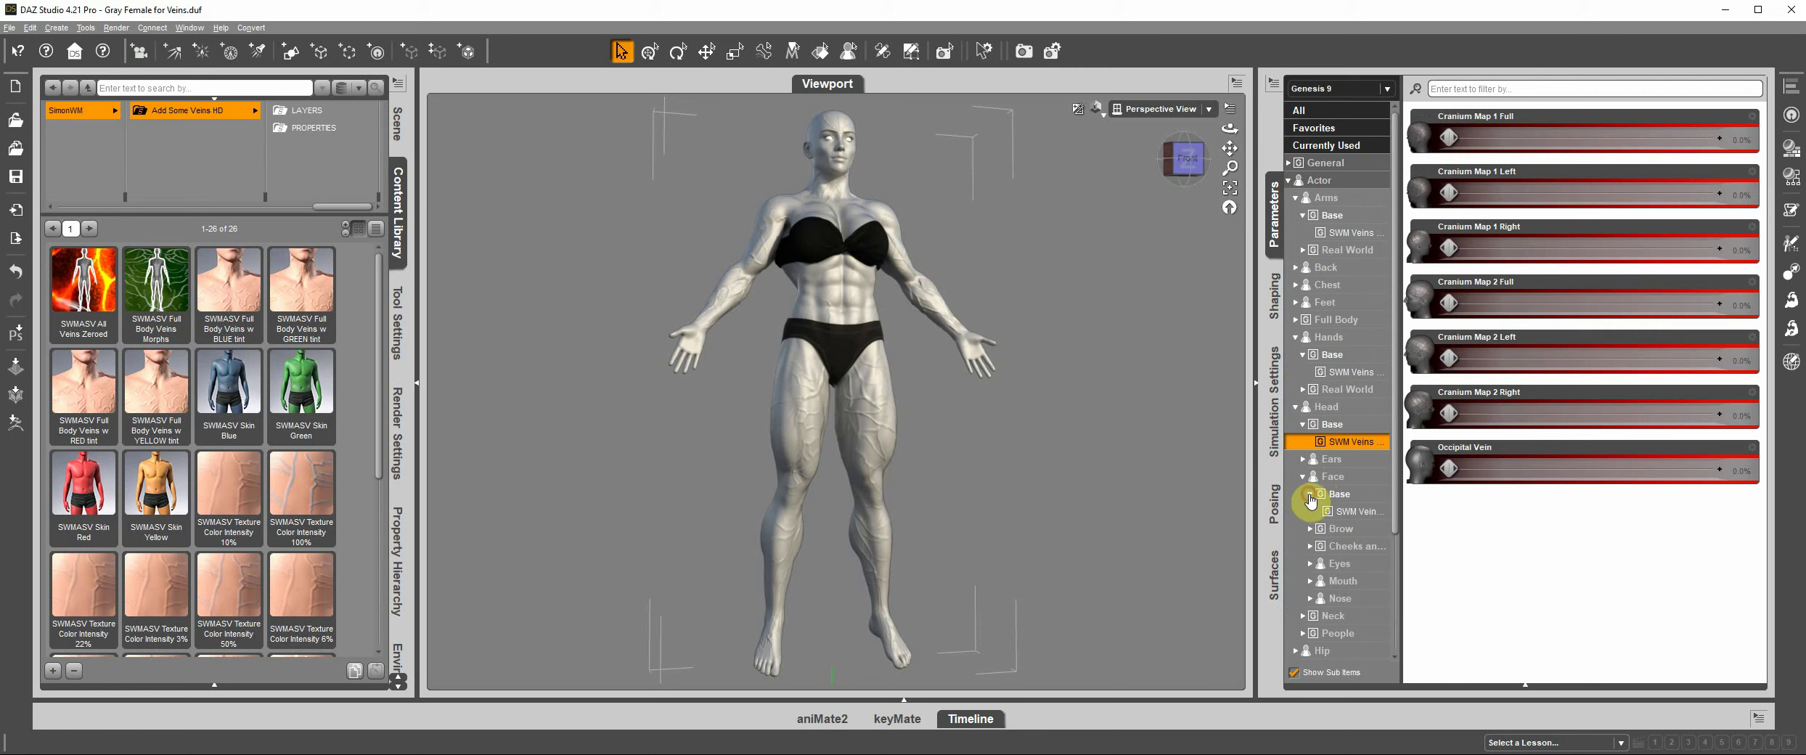
pyautogui.click(1337, 512)
pyautogui.scroll(-3, 1338, 508)
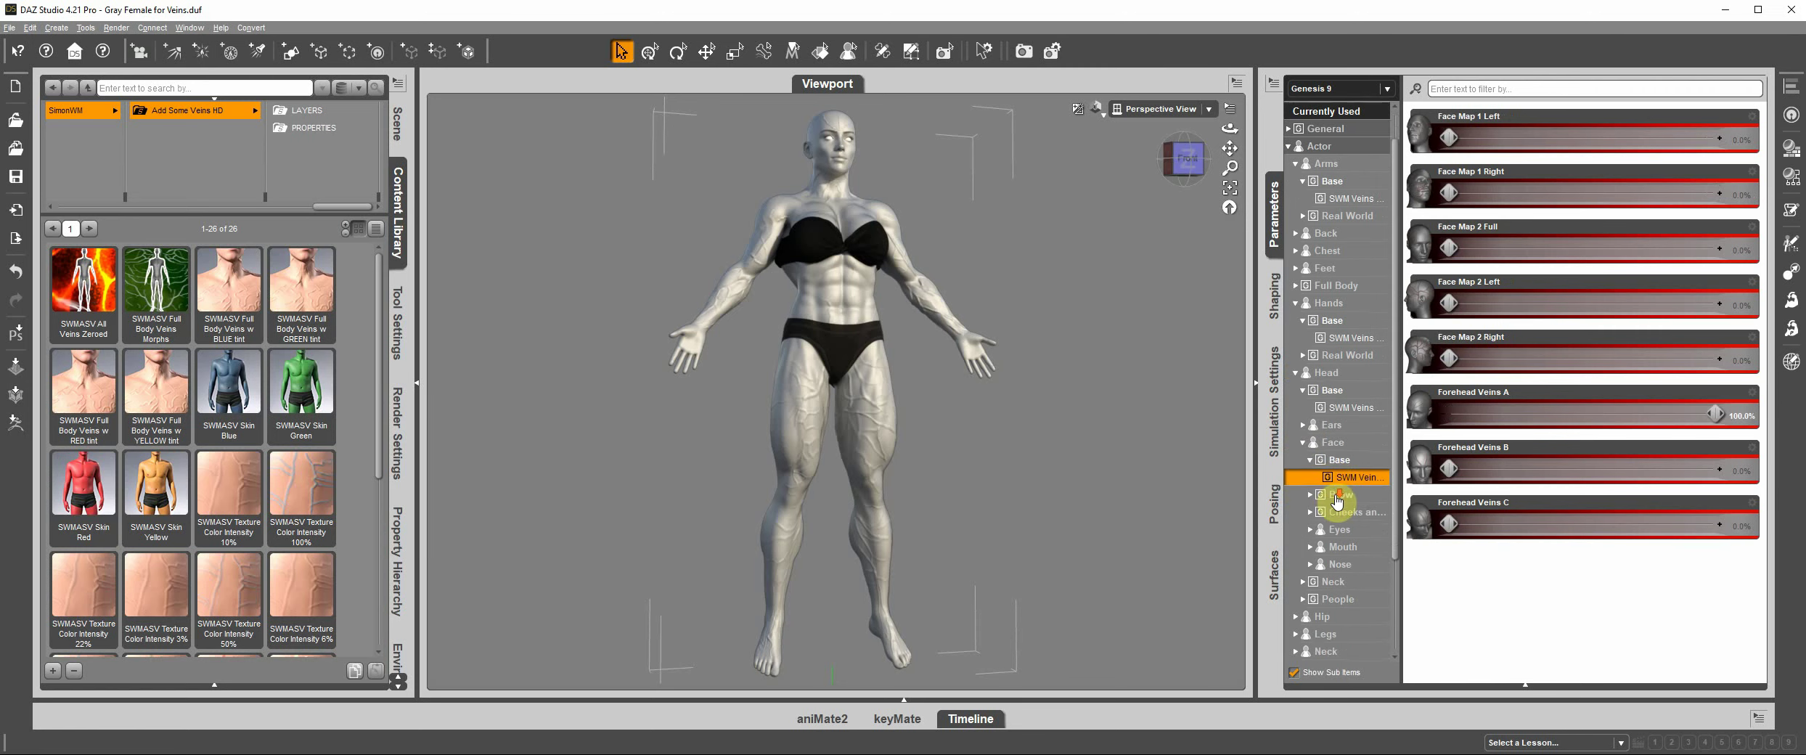
pyautogui.scroll(-1, 1338, 503)
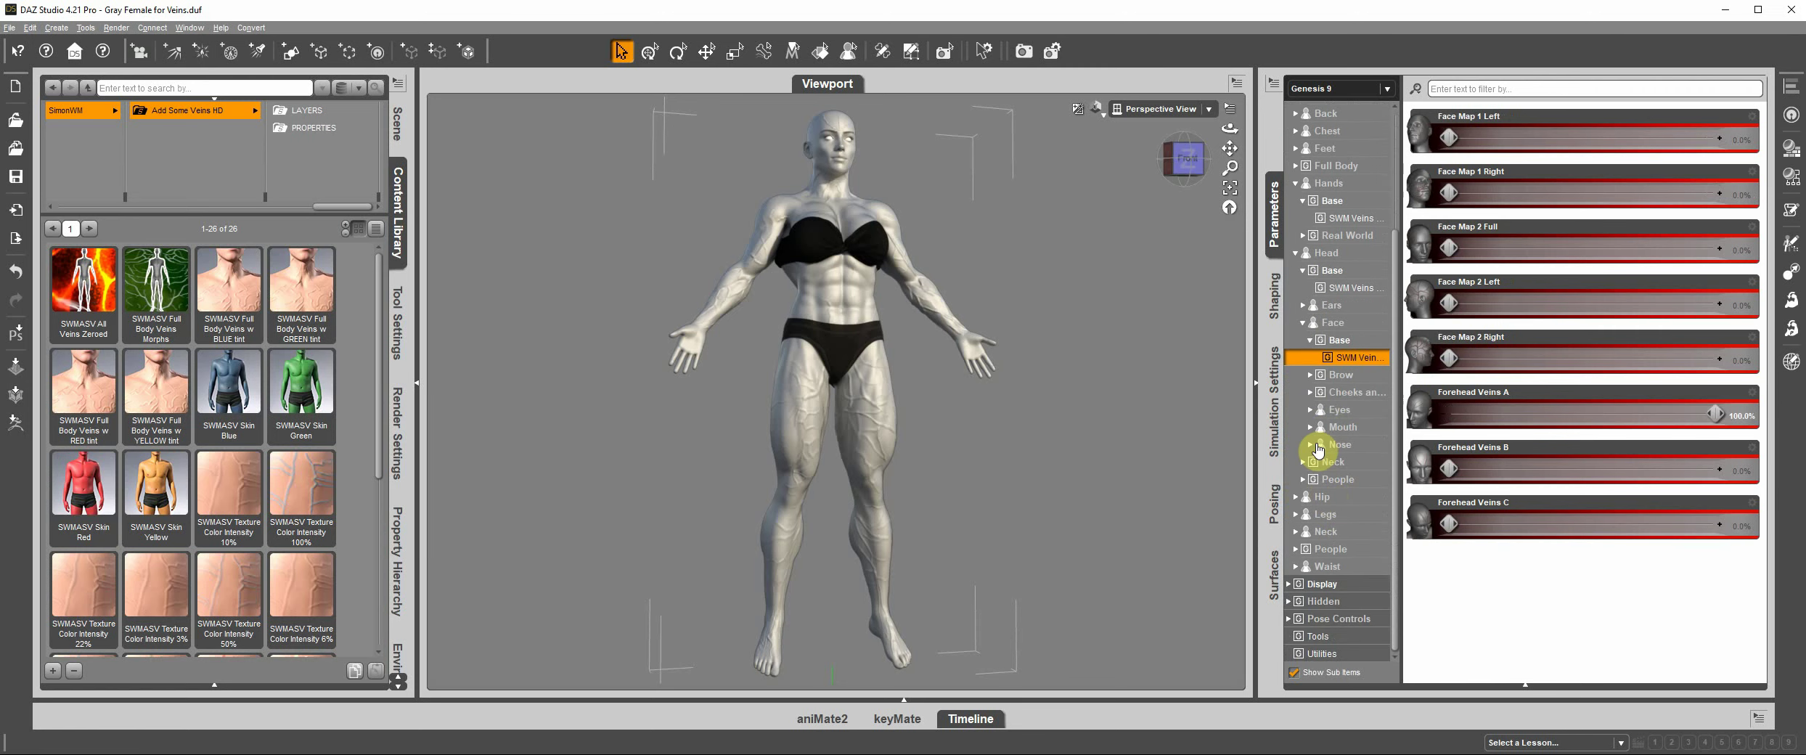
pyautogui.click(1303, 462)
pyautogui.click(1310, 479)
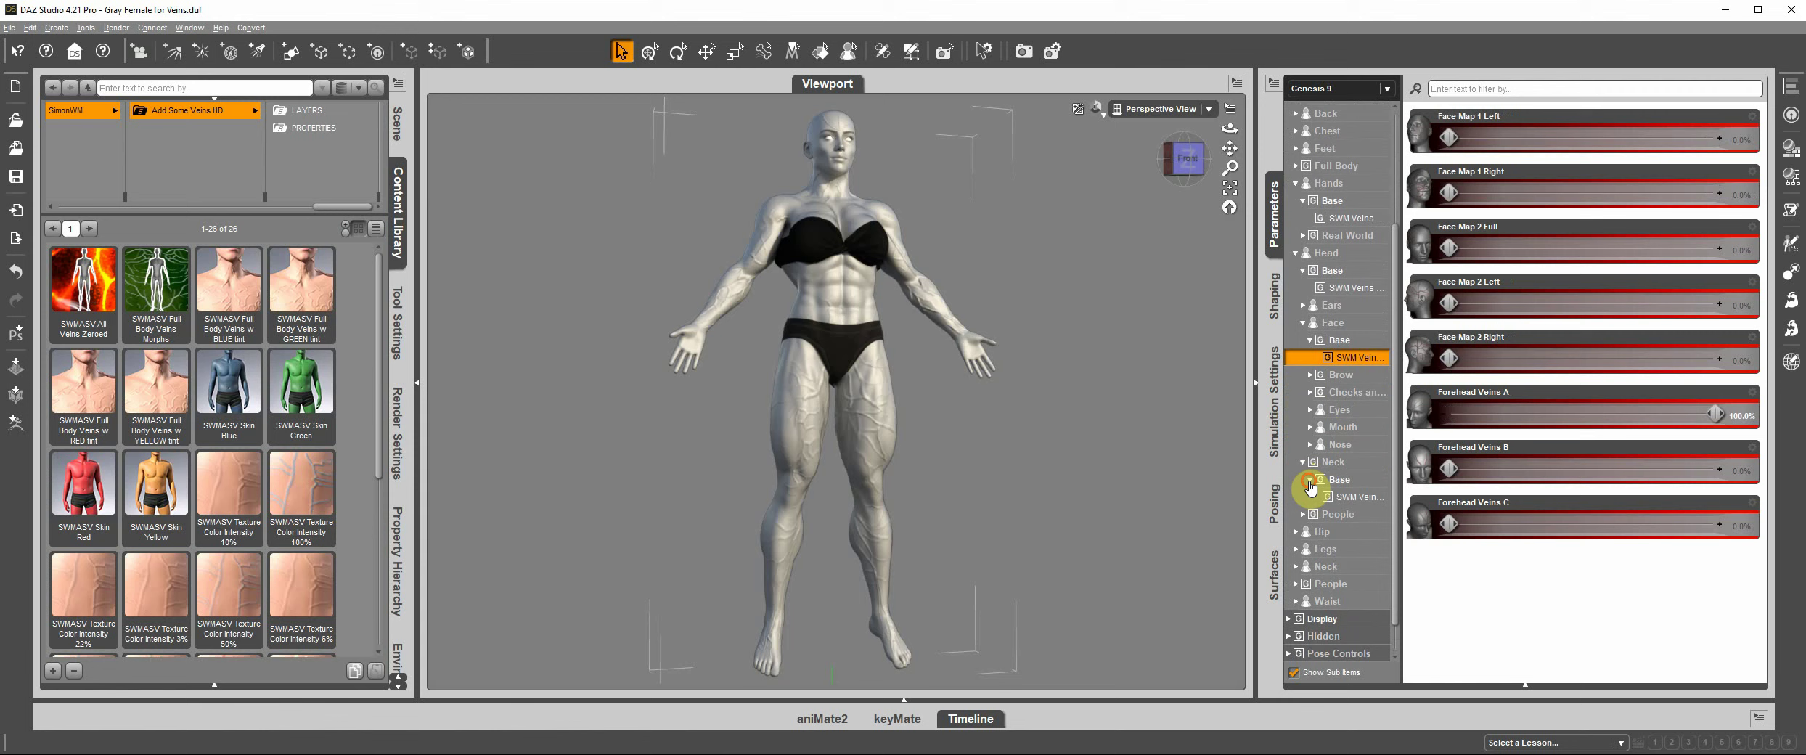
pyautogui.click(1347, 499)
# Show the Hip Vein Map and calf, thigh, hamstring and shin vein sliders, then scroll back up
pyautogui.scroll(-2, 1343, 494)
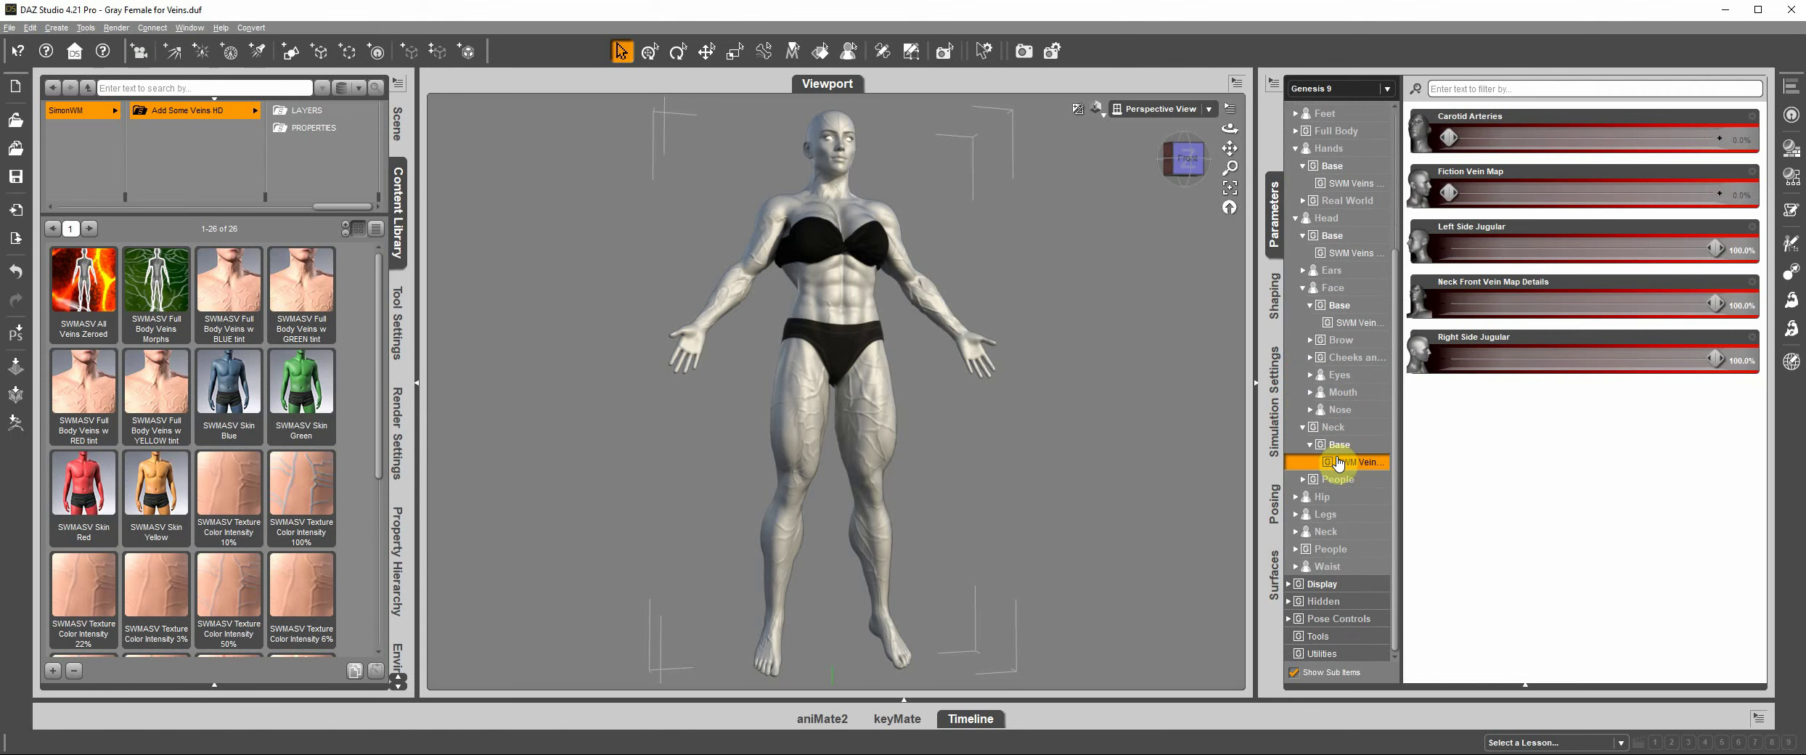
pyautogui.click(1297, 497)
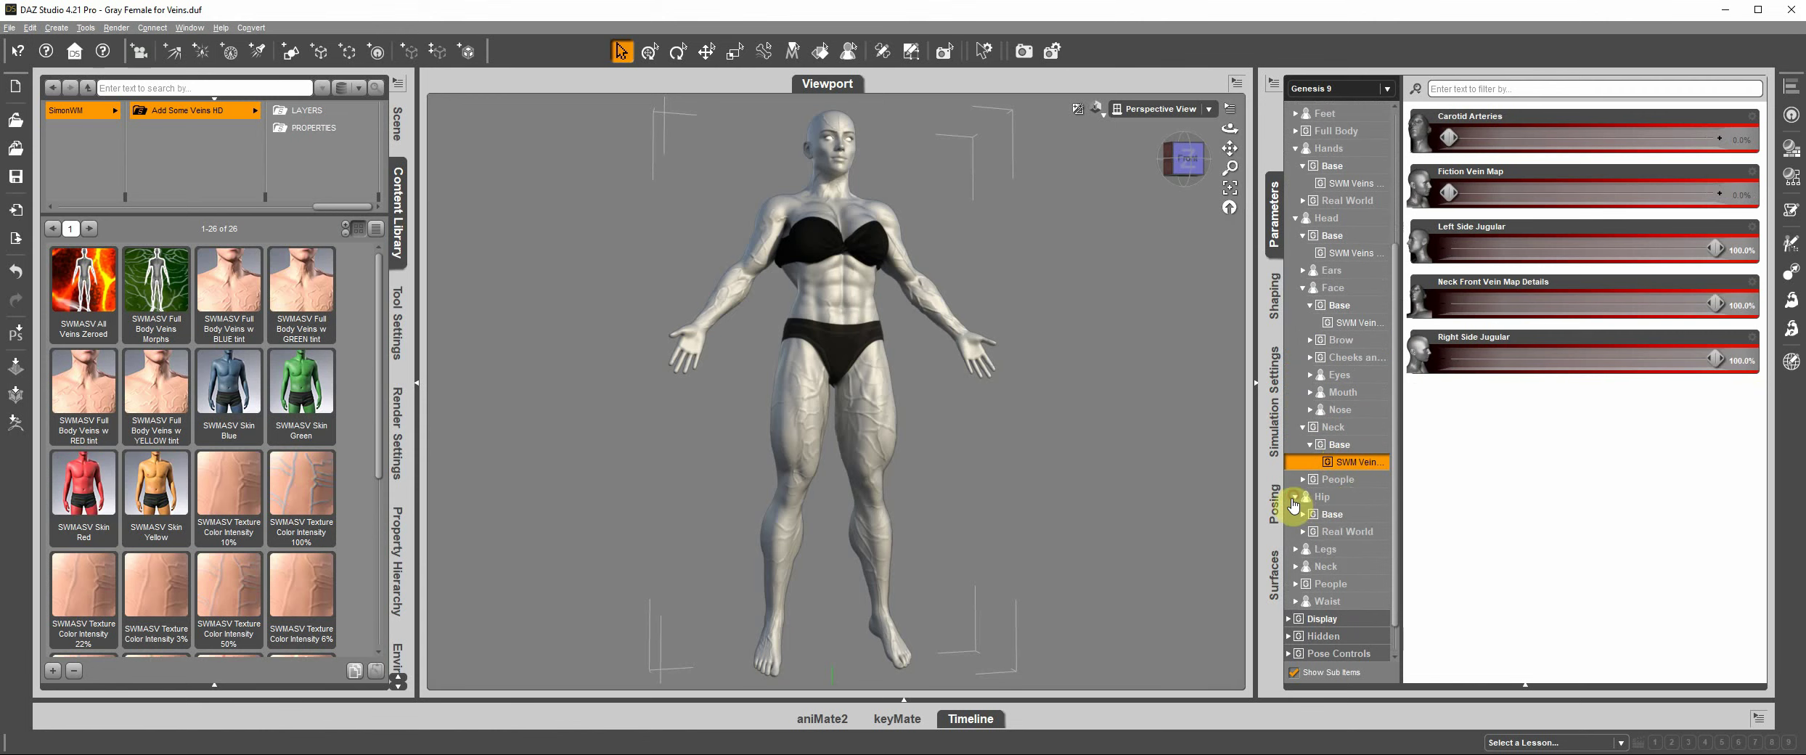
pyautogui.click(1303, 515)
pyautogui.click(1334, 534)
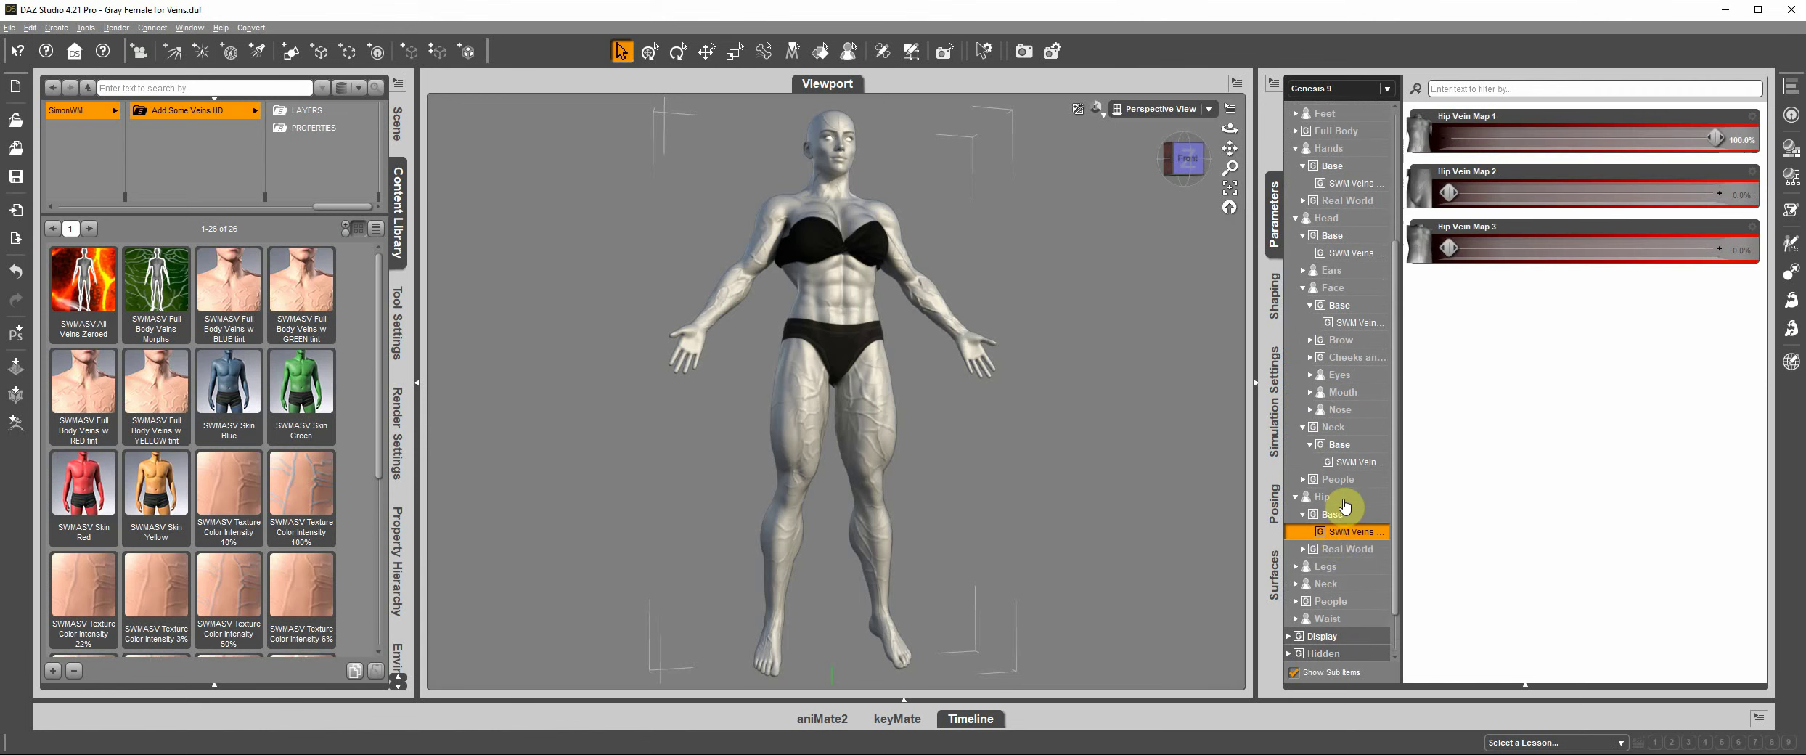
pyautogui.scroll(-3, 1332, 522)
pyautogui.click(1295, 515)
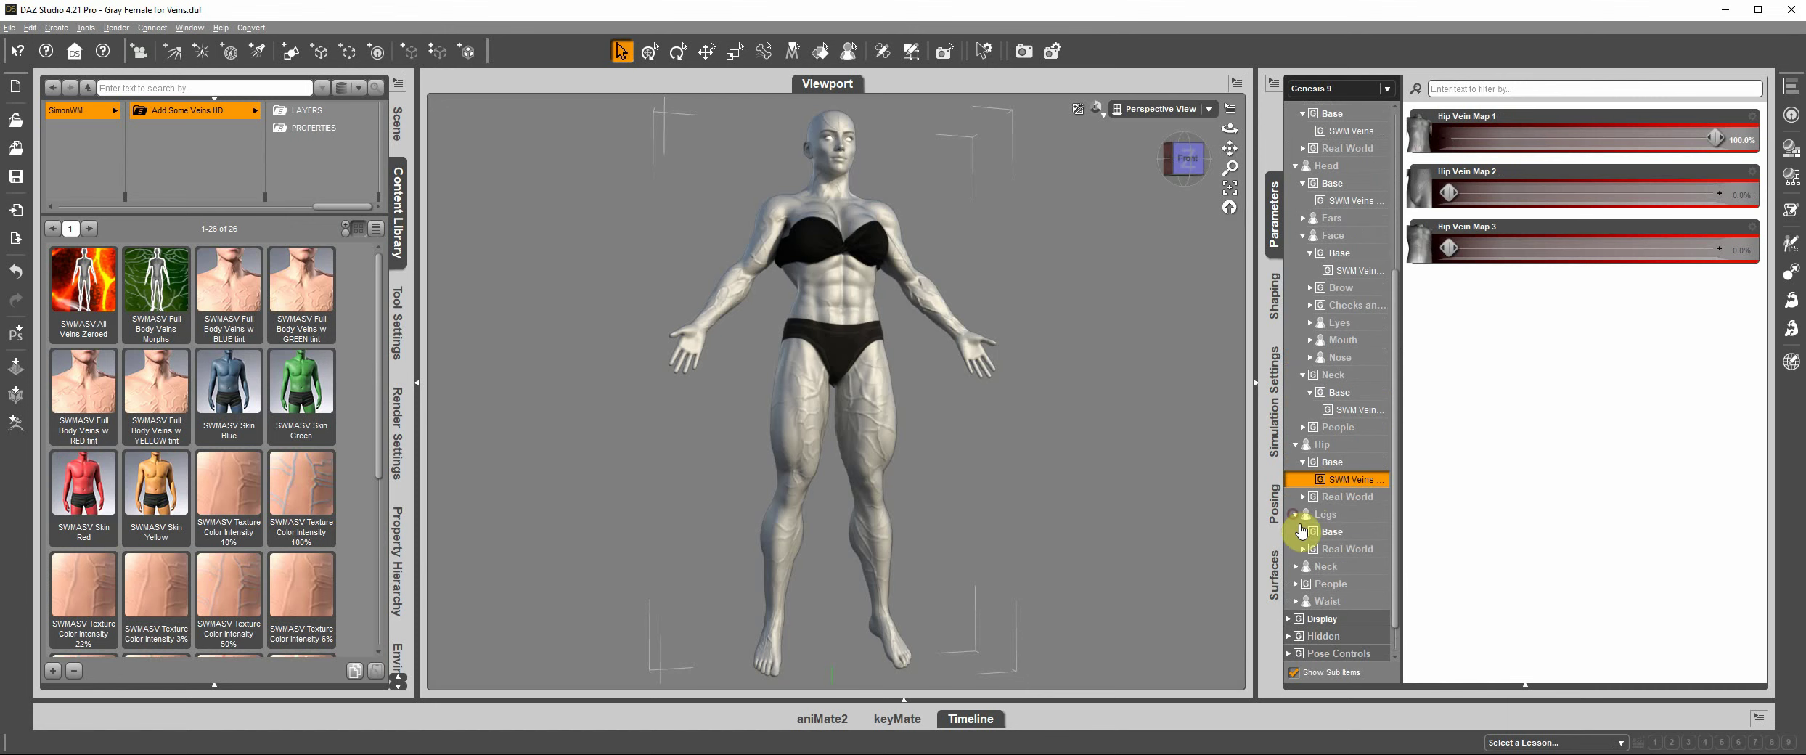
pyautogui.click(1303, 531)
pyautogui.click(1348, 549)
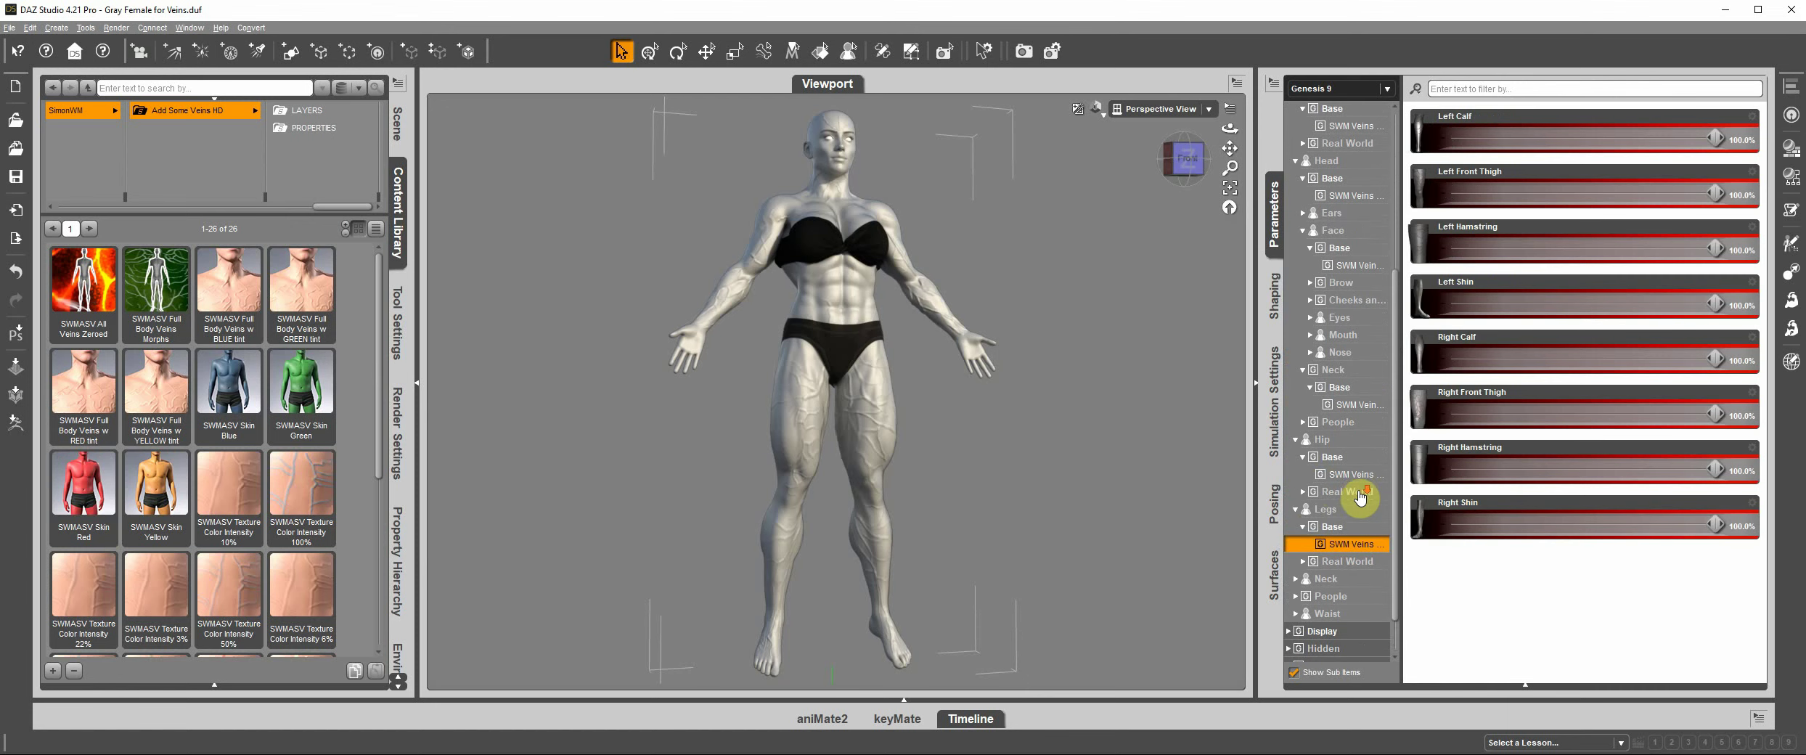
pyautogui.scroll(-3, 1354, 523)
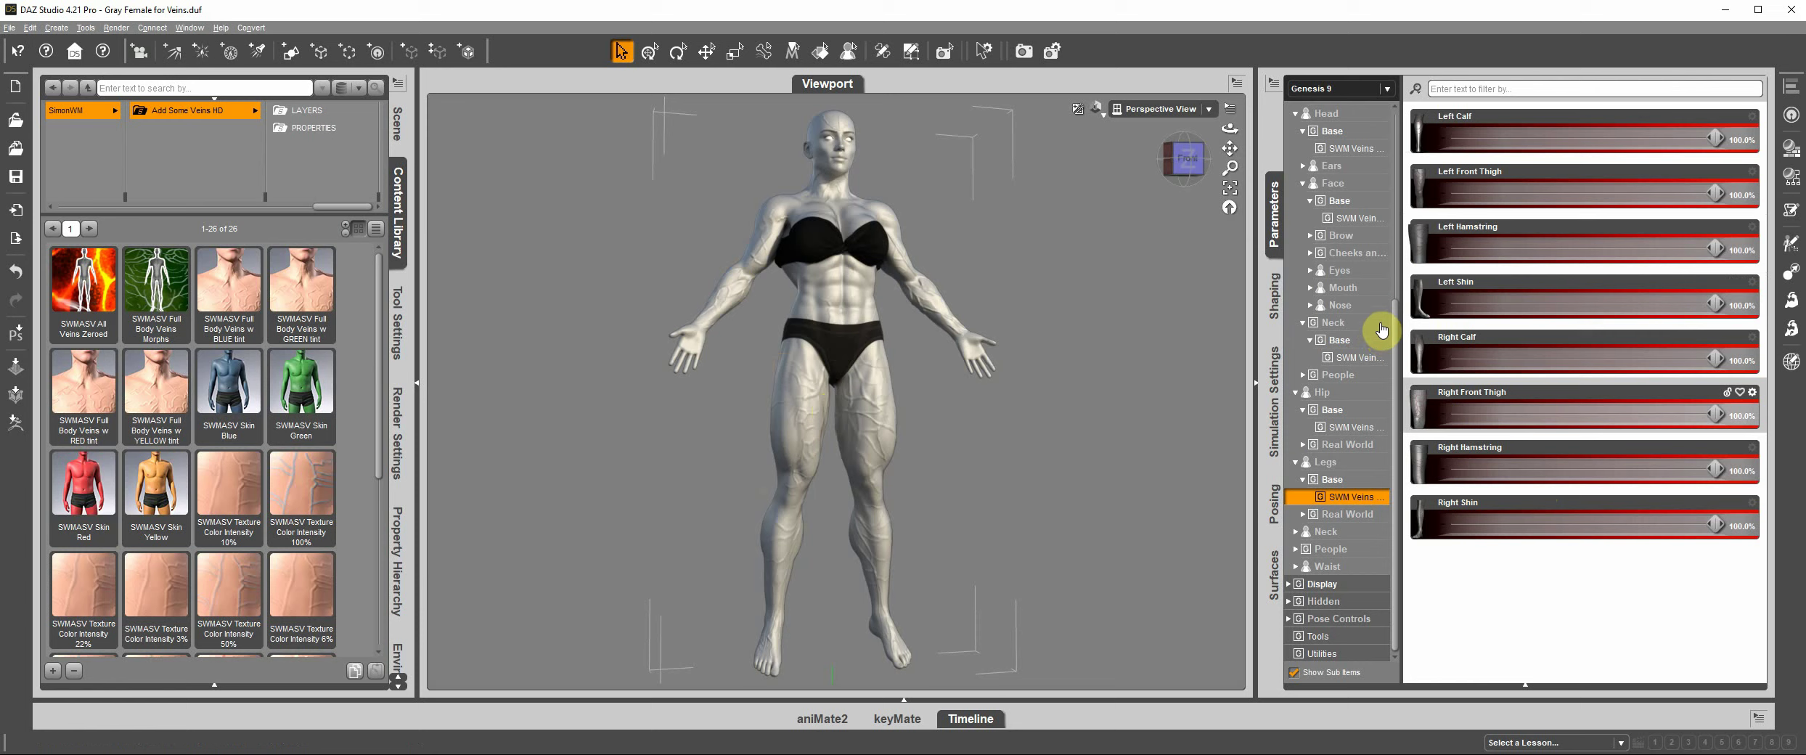
pyautogui.moveTo(1391, 356); pyautogui.dragTo(1402, 151)
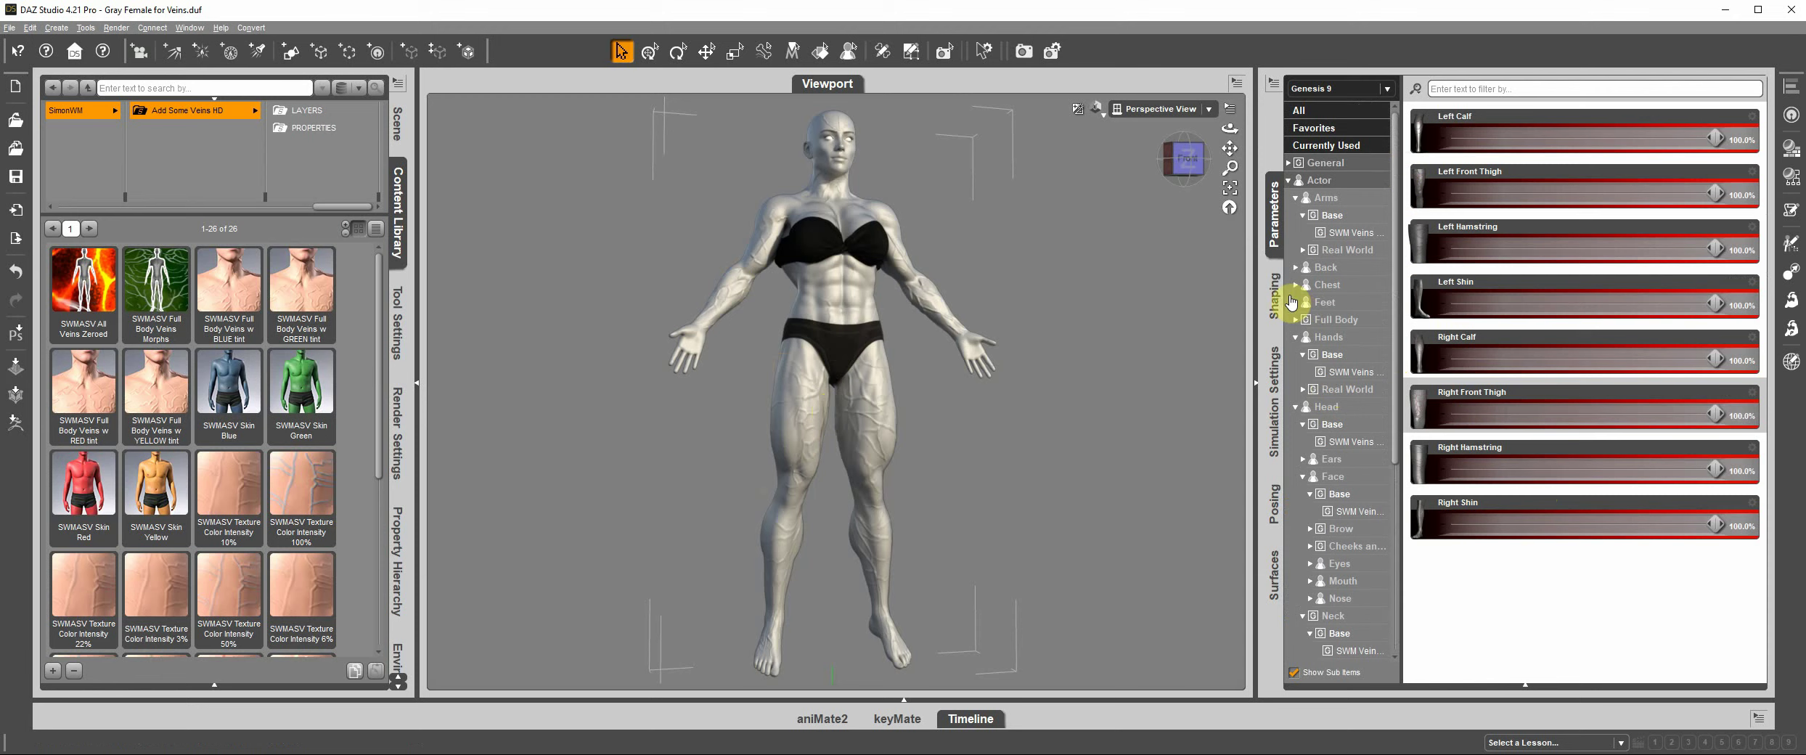
# In the Shaping Editor, show the SWM Veins HD cranium, face and neck vein sliders
pyautogui.click(1274, 296)
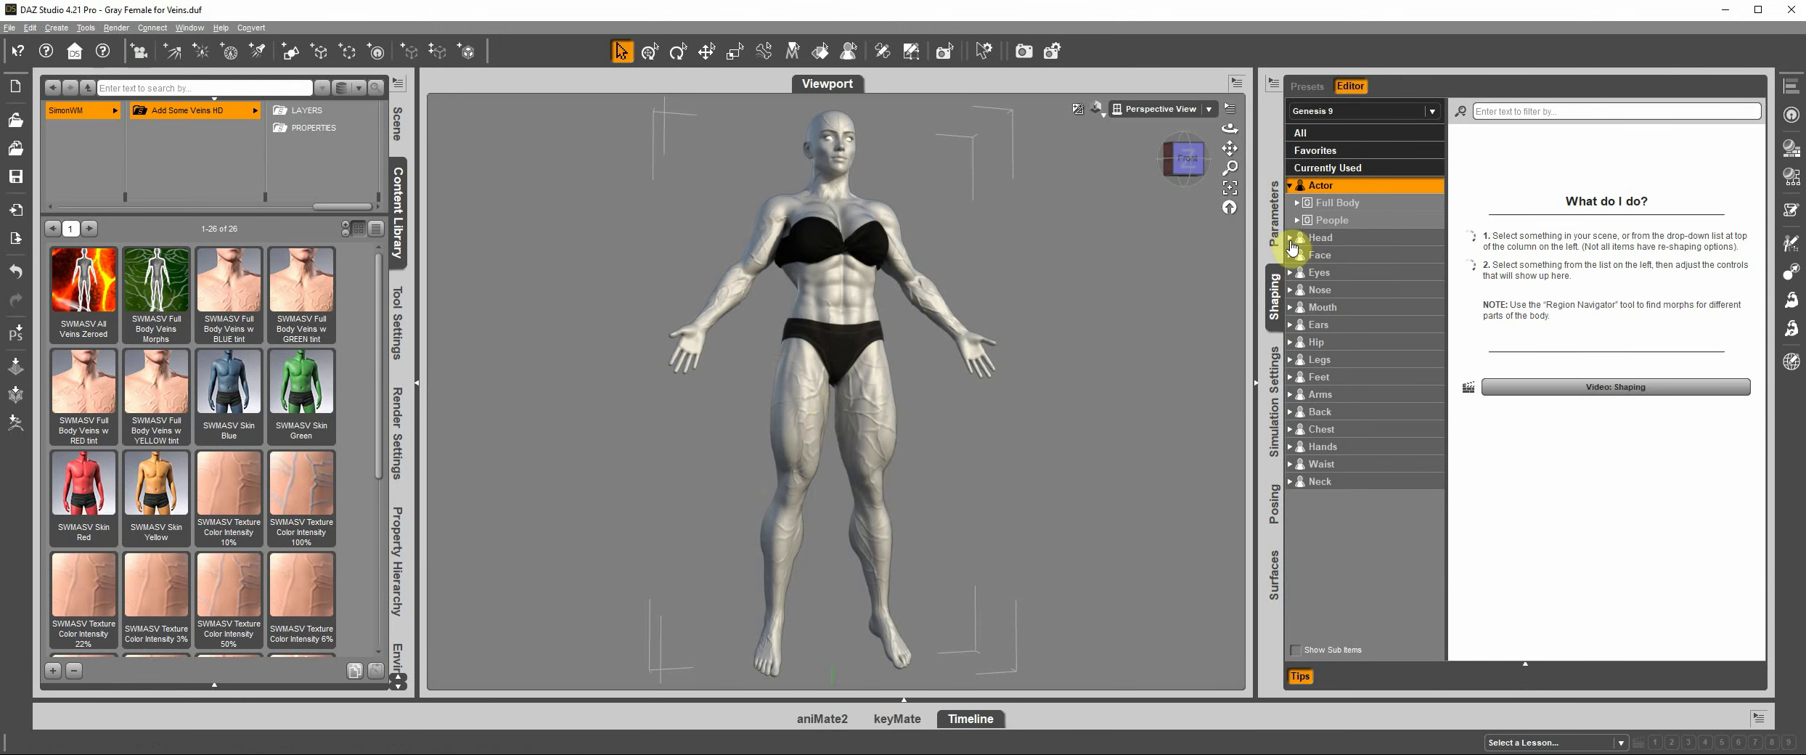
pyautogui.click(1291, 240)
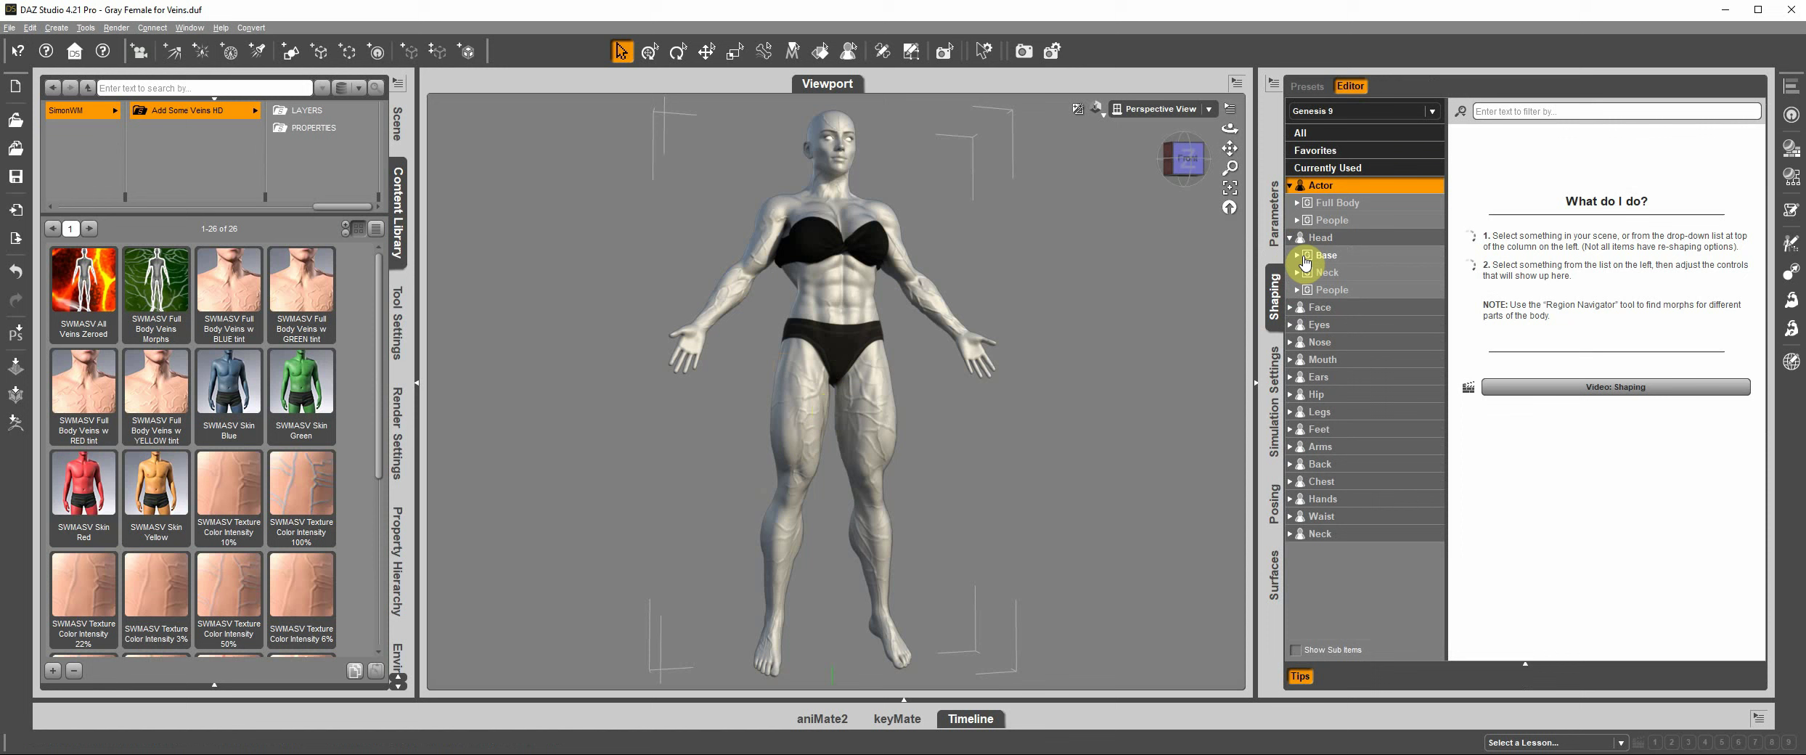
pyautogui.click(1298, 256)
pyautogui.click(1341, 272)
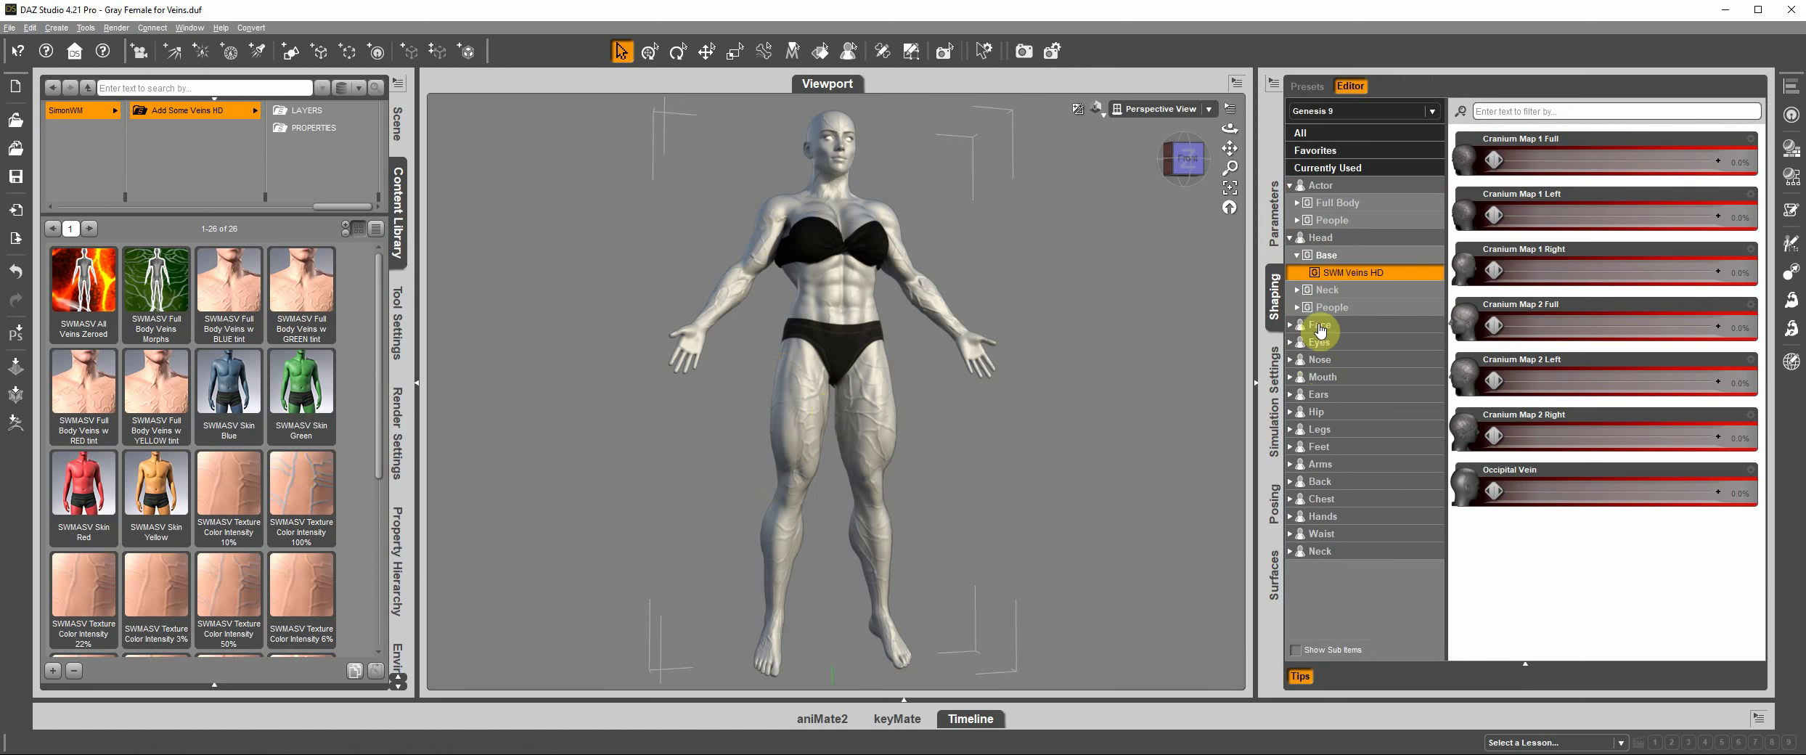
pyautogui.click(1291, 324)
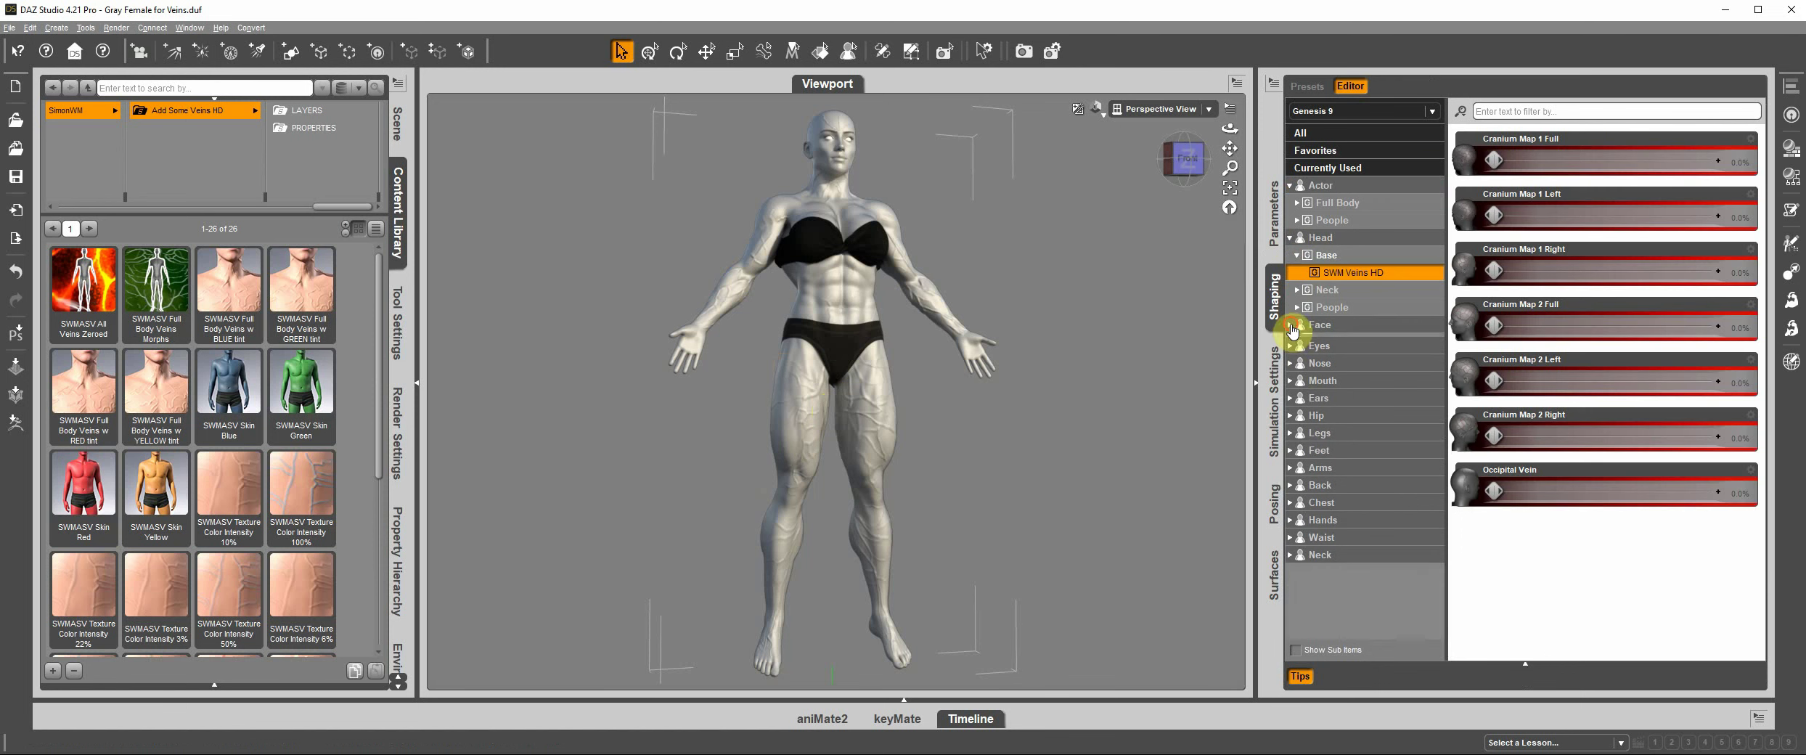
pyautogui.click(1297, 342)
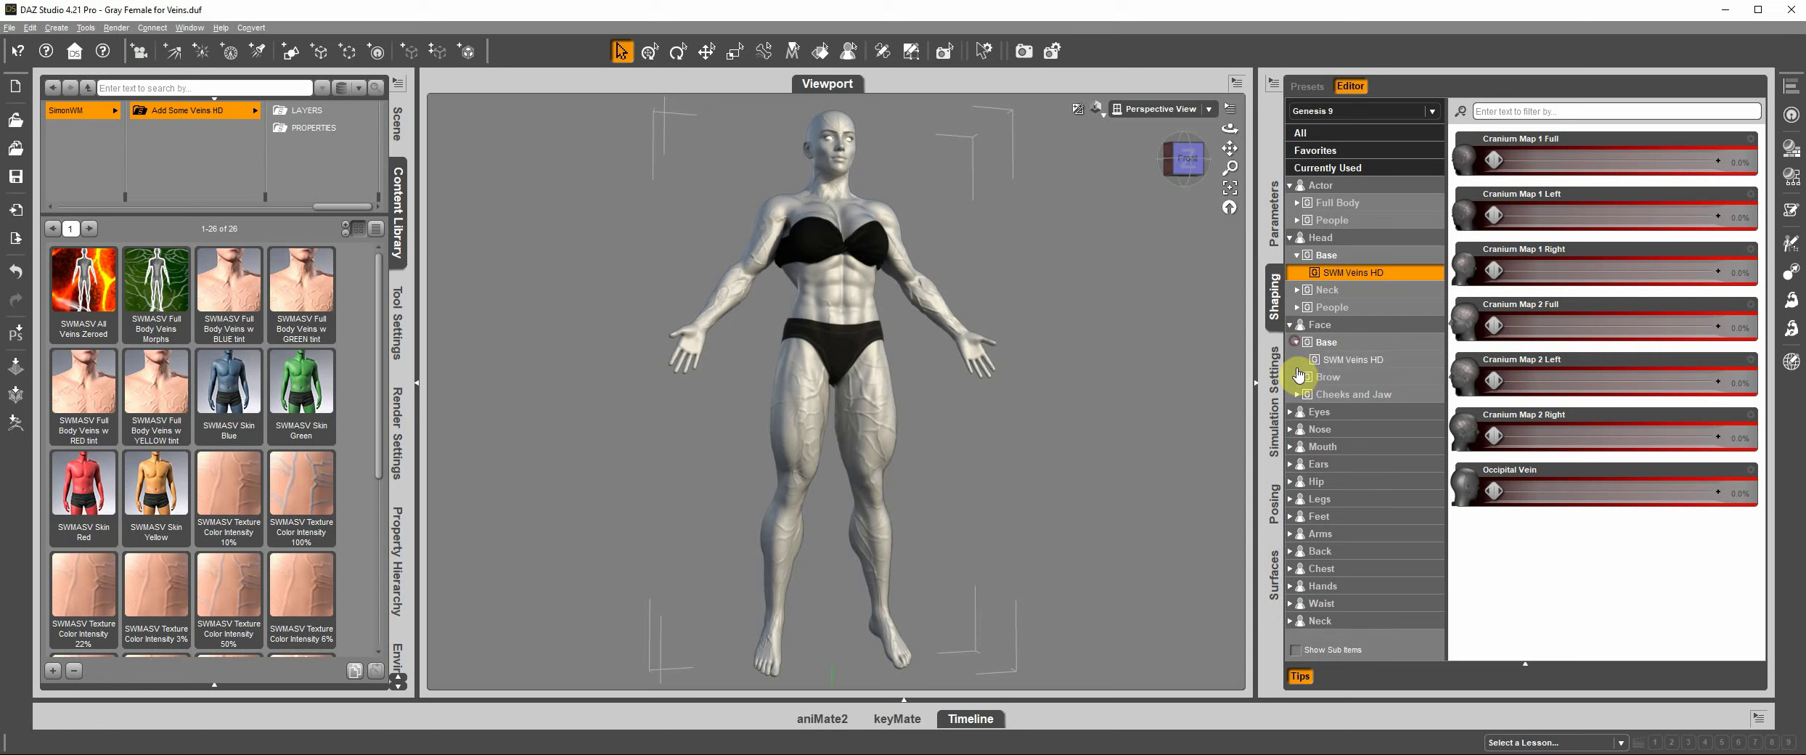
pyautogui.click(1343, 359)
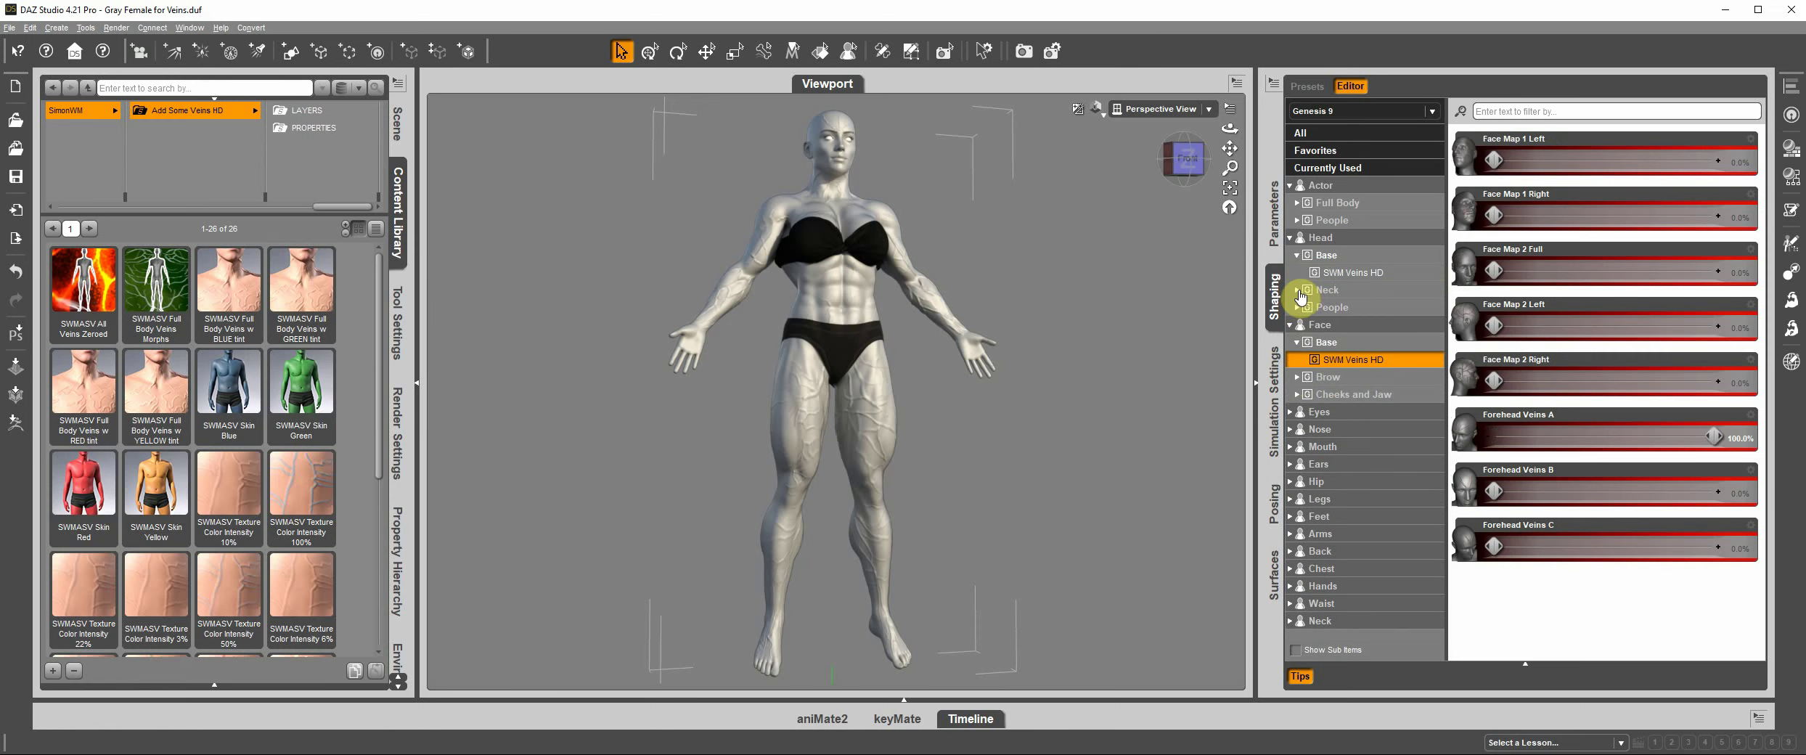
pyautogui.click(1298, 290)
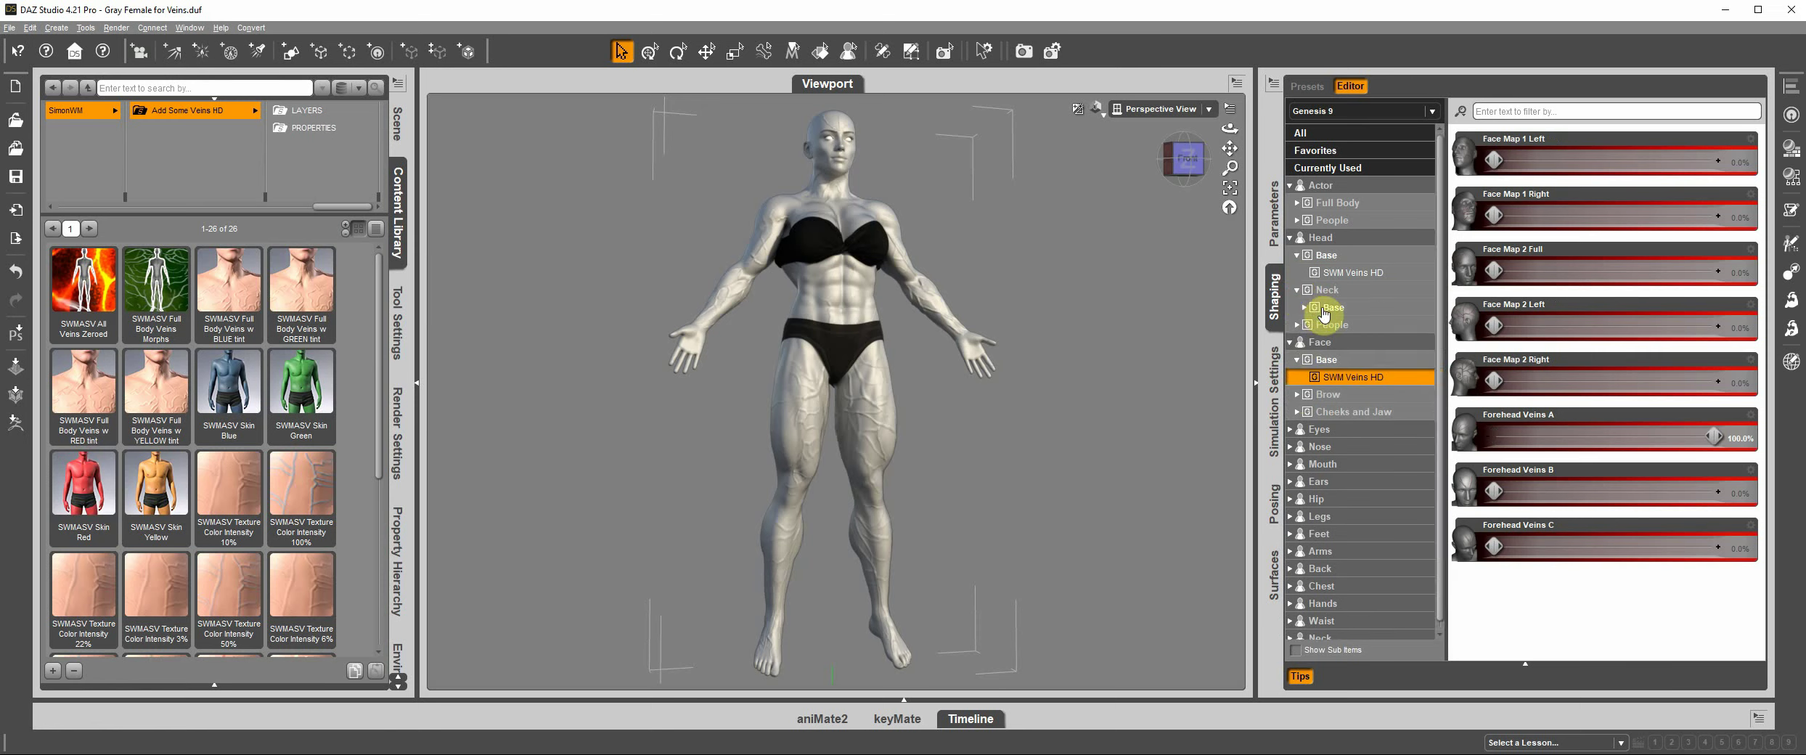
pyautogui.click(1304, 307)
pyautogui.click(1350, 326)
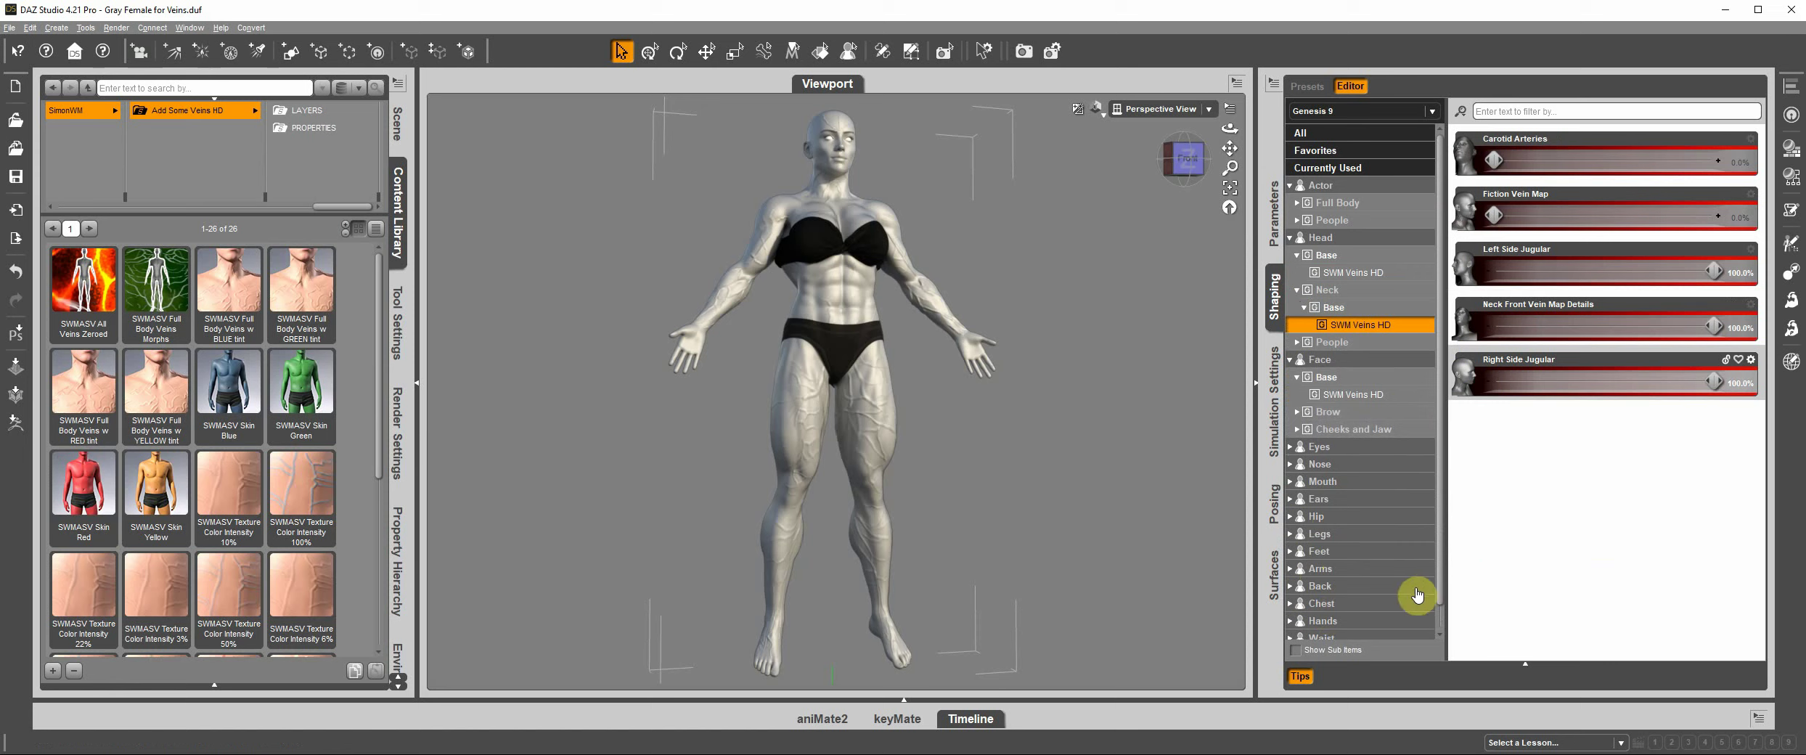
# Orbit the viewport to inspect the veined figure from an angle
pyautogui.moveTo(1441, 592); pyautogui.dragTo(1442, 637)
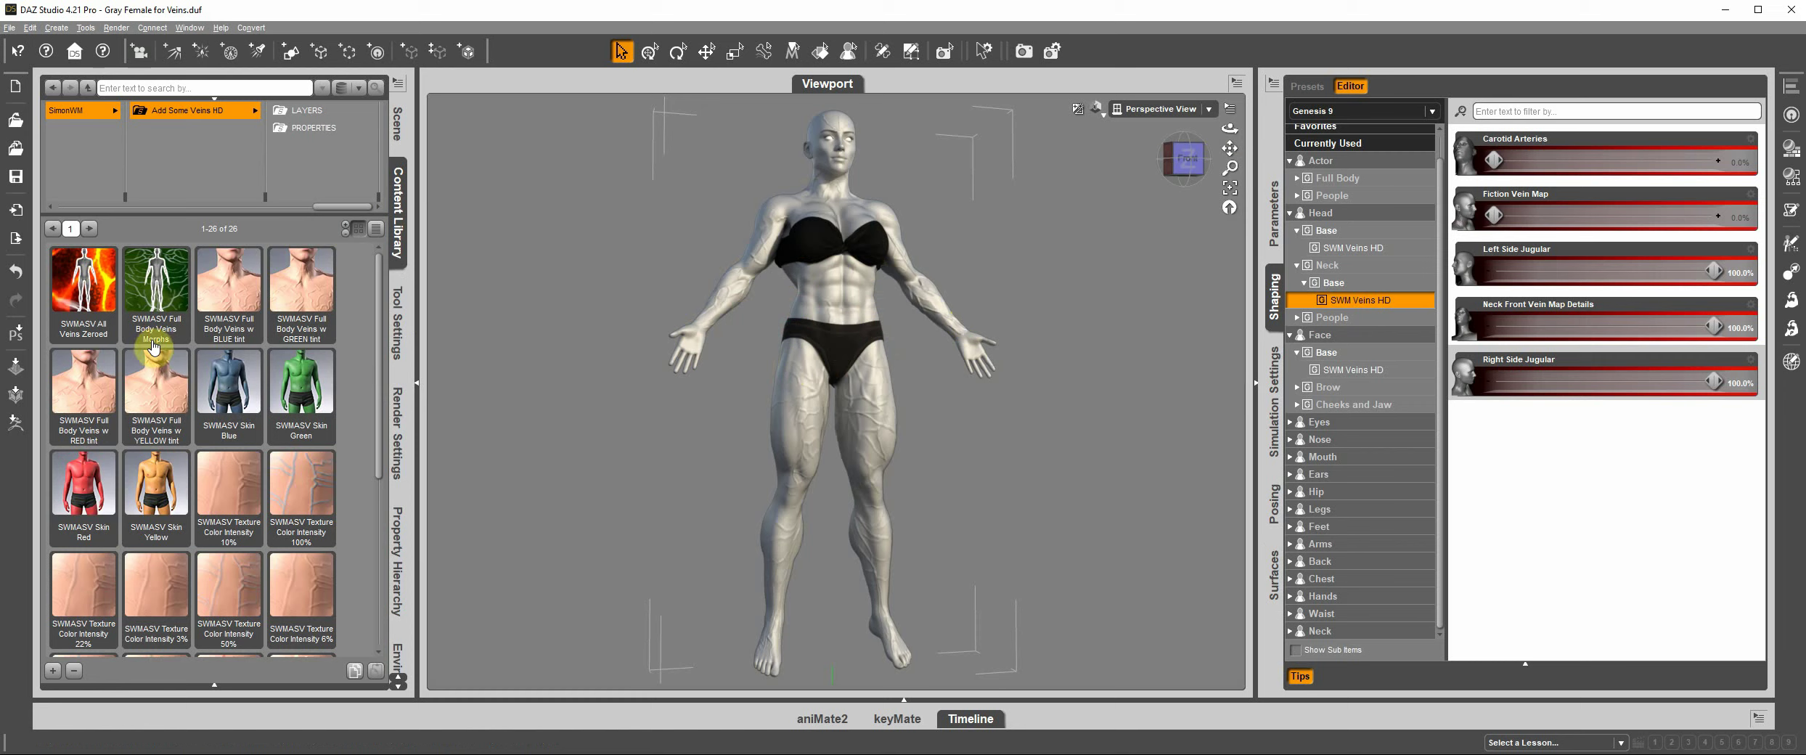
pyautogui.moveTo(162, 336)
pyautogui.moveTo(1183, 167)
pyautogui.mouseDown()
pyautogui.moveTo(1105, 161)
pyautogui.moveTo(1234, 161)
pyautogui.moveTo(1173, 161)
pyautogui.mouseUp()
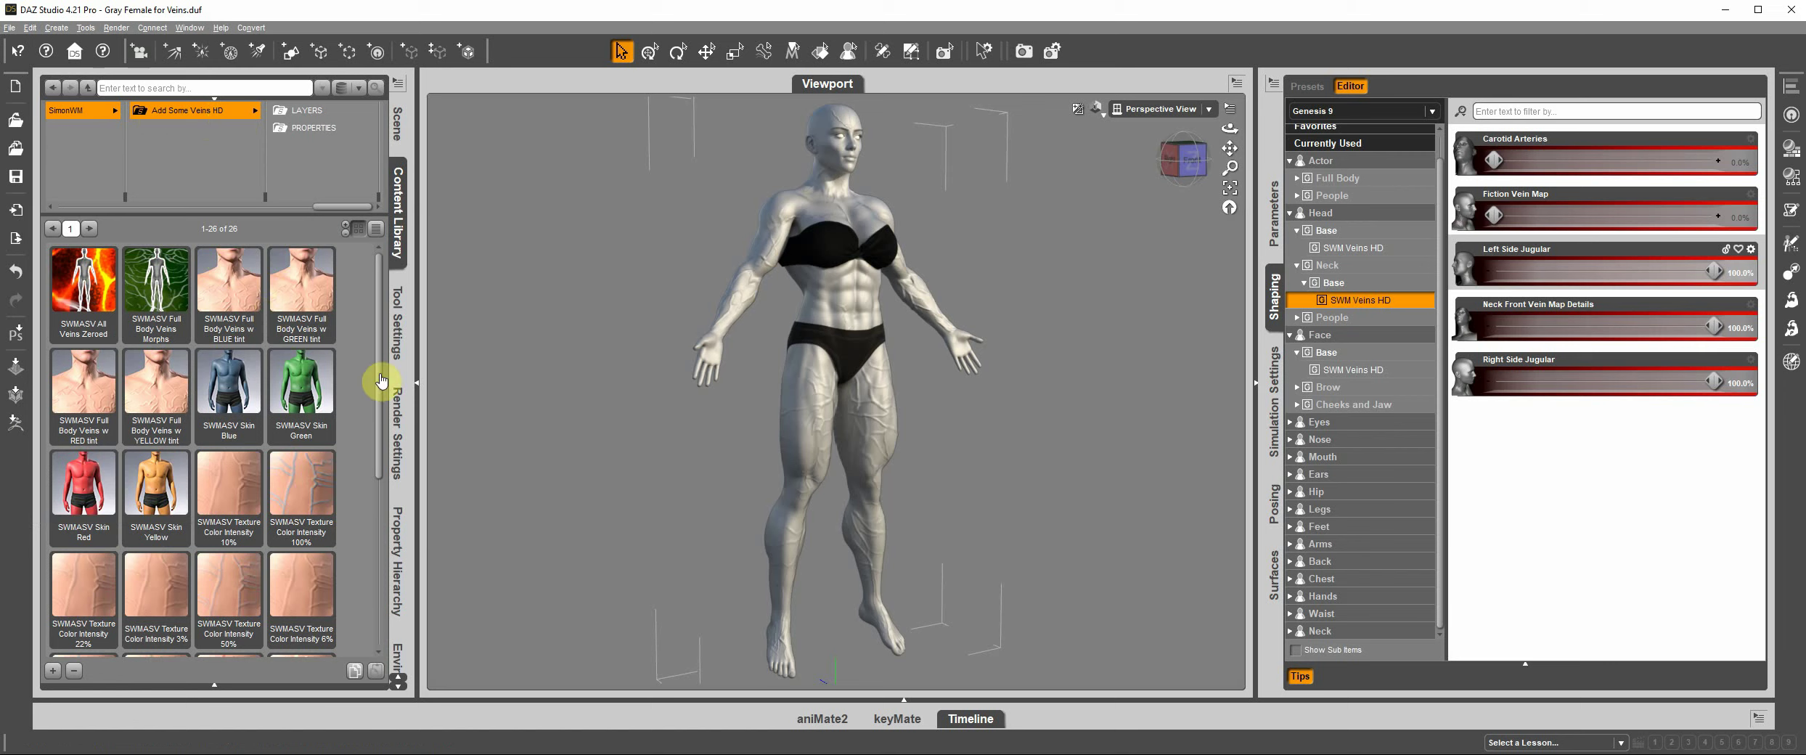
pyautogui.moveTo(380, 432); pyautogui.dragTo(382, 323)
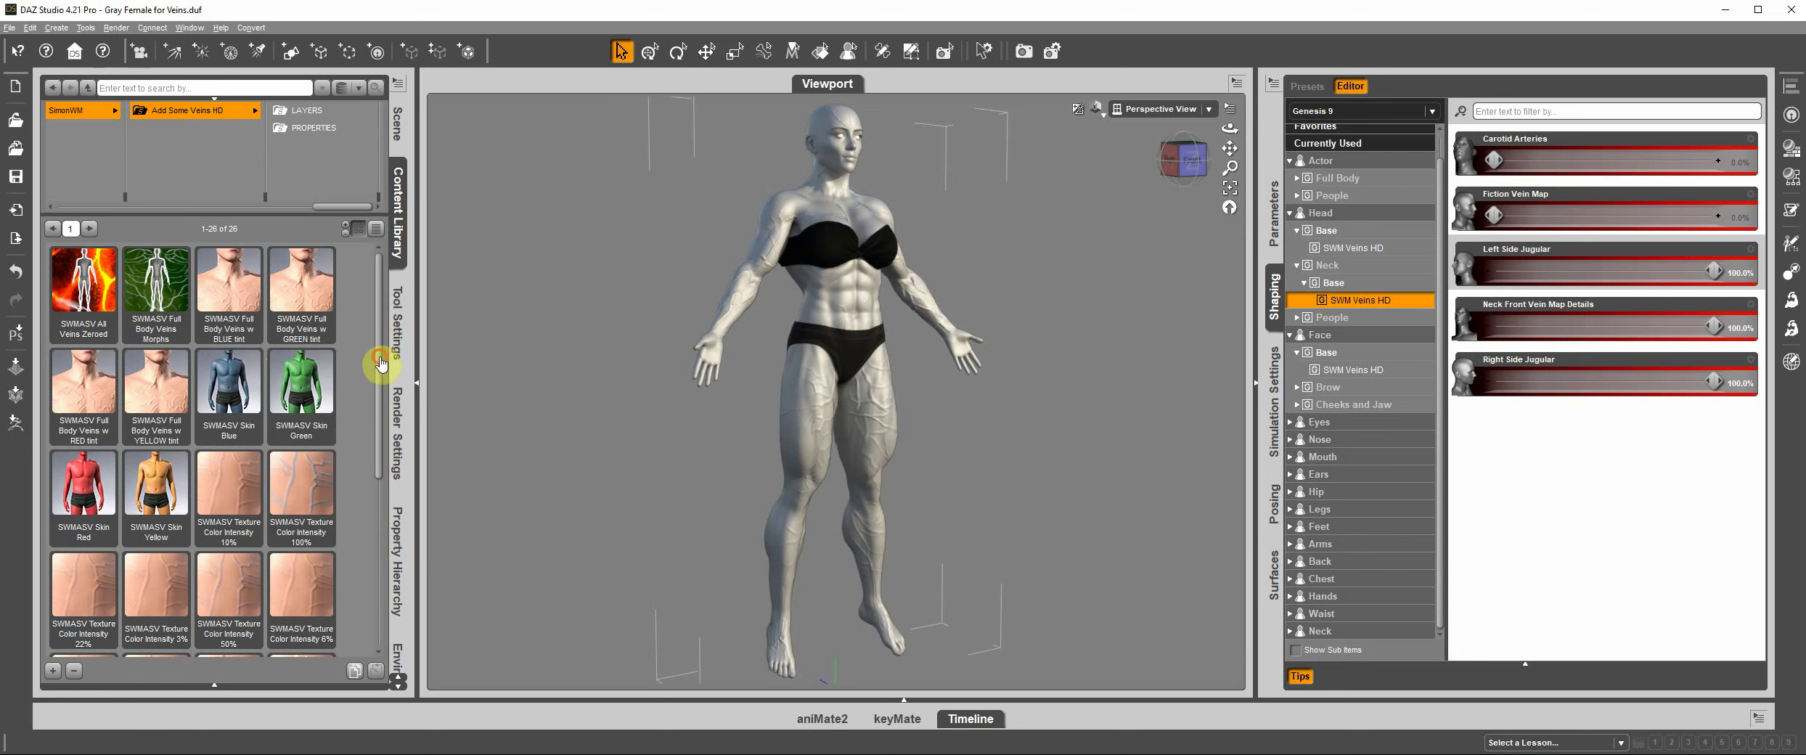
pyautogui.moveTo(380, 363); pyautogui.dragTo(381, 330)
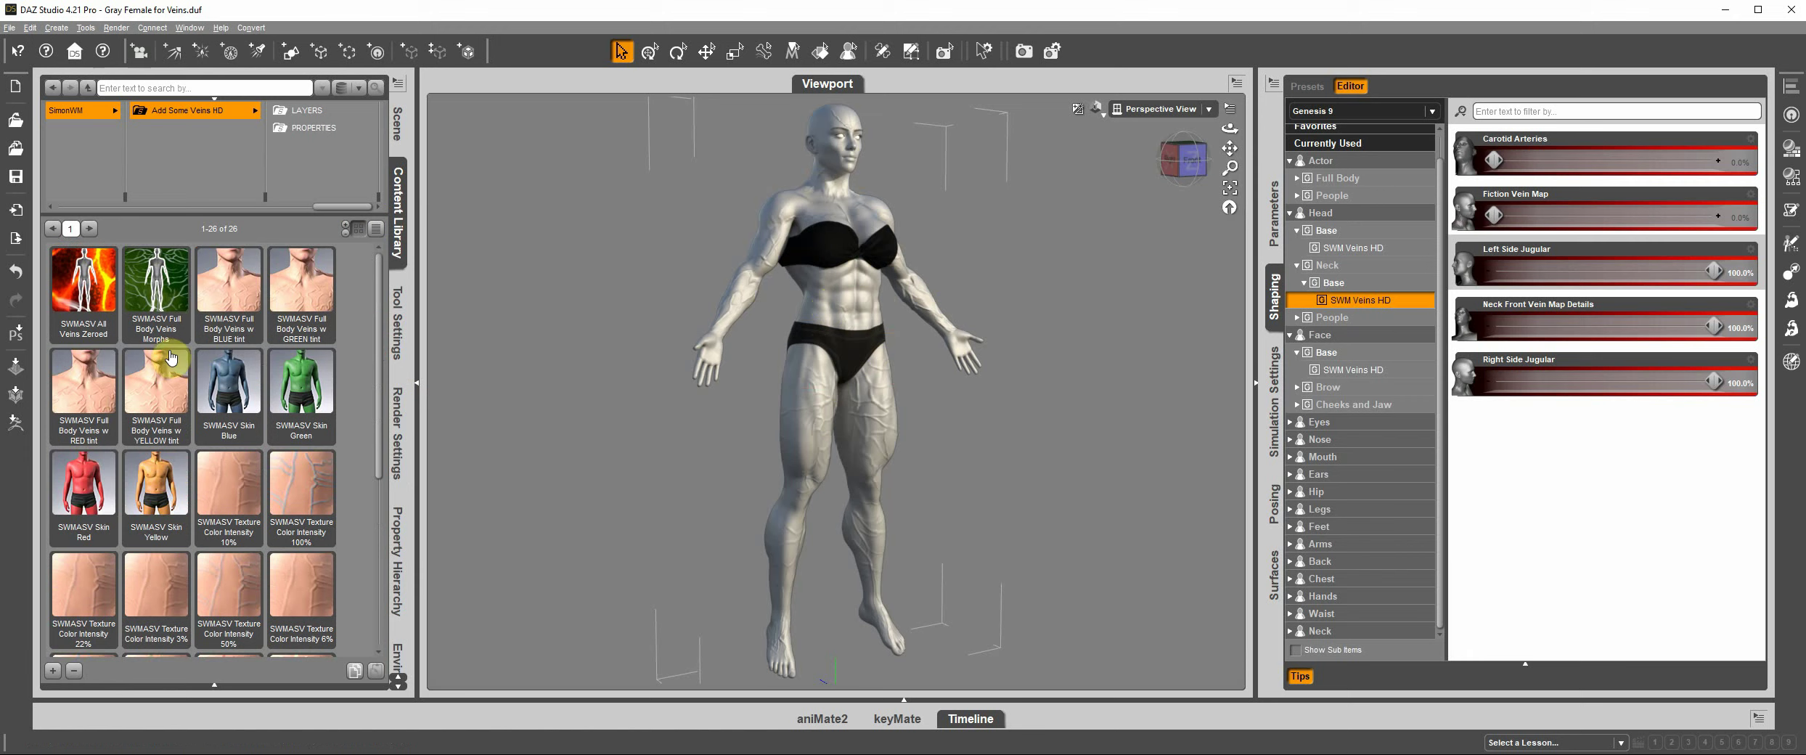
pyautogui.moveTo(99, 308)
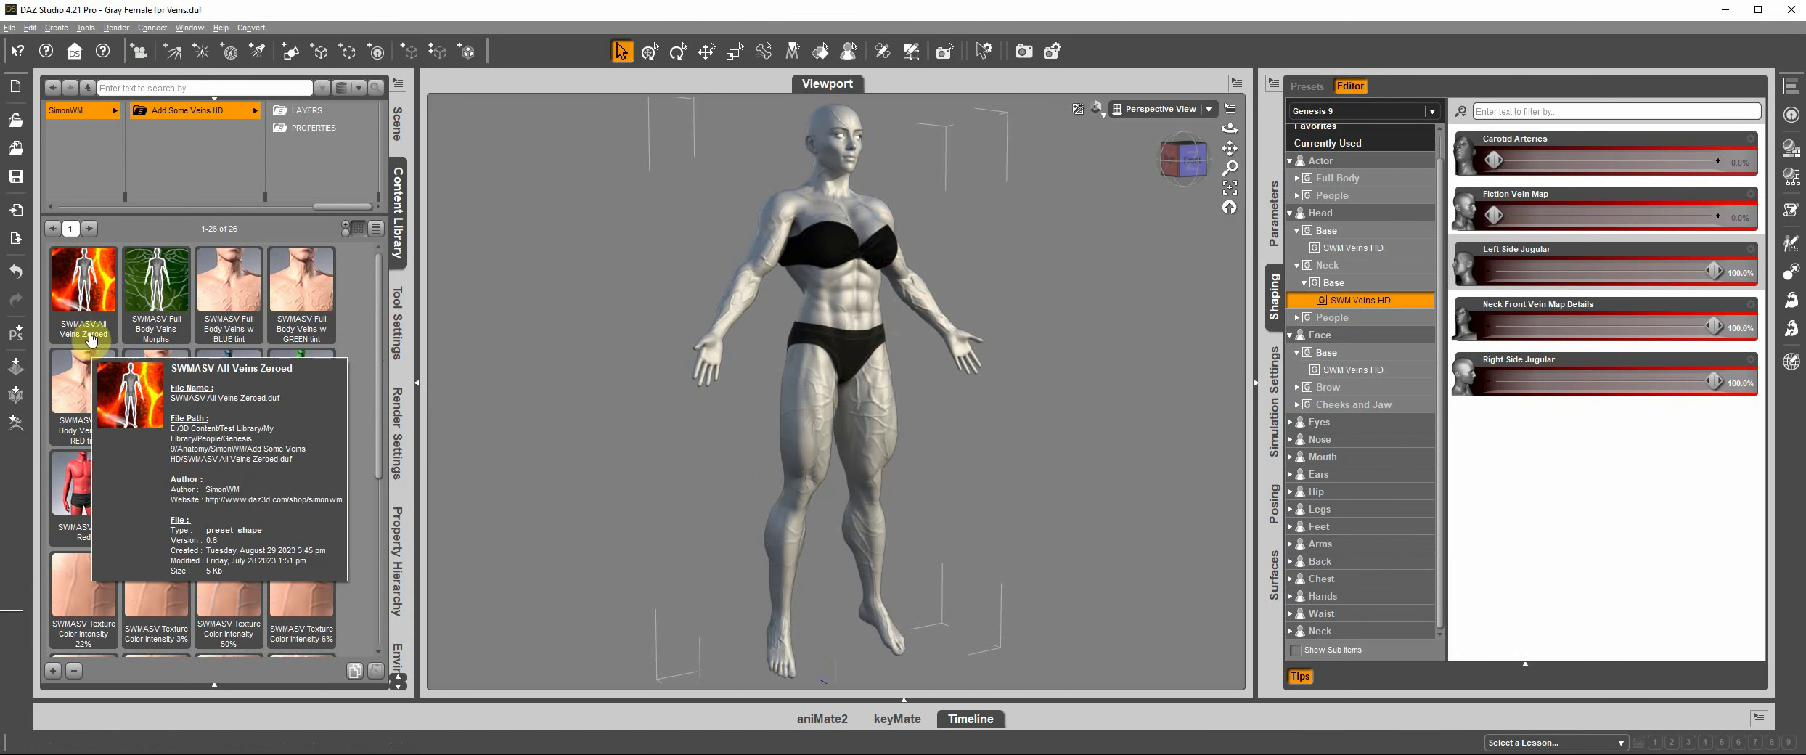
# Apply SWMASV All Veins Zeroed, then the SWMASV Full Body Veins Morphs preset
pyautogui.doubleClick(90, 294)
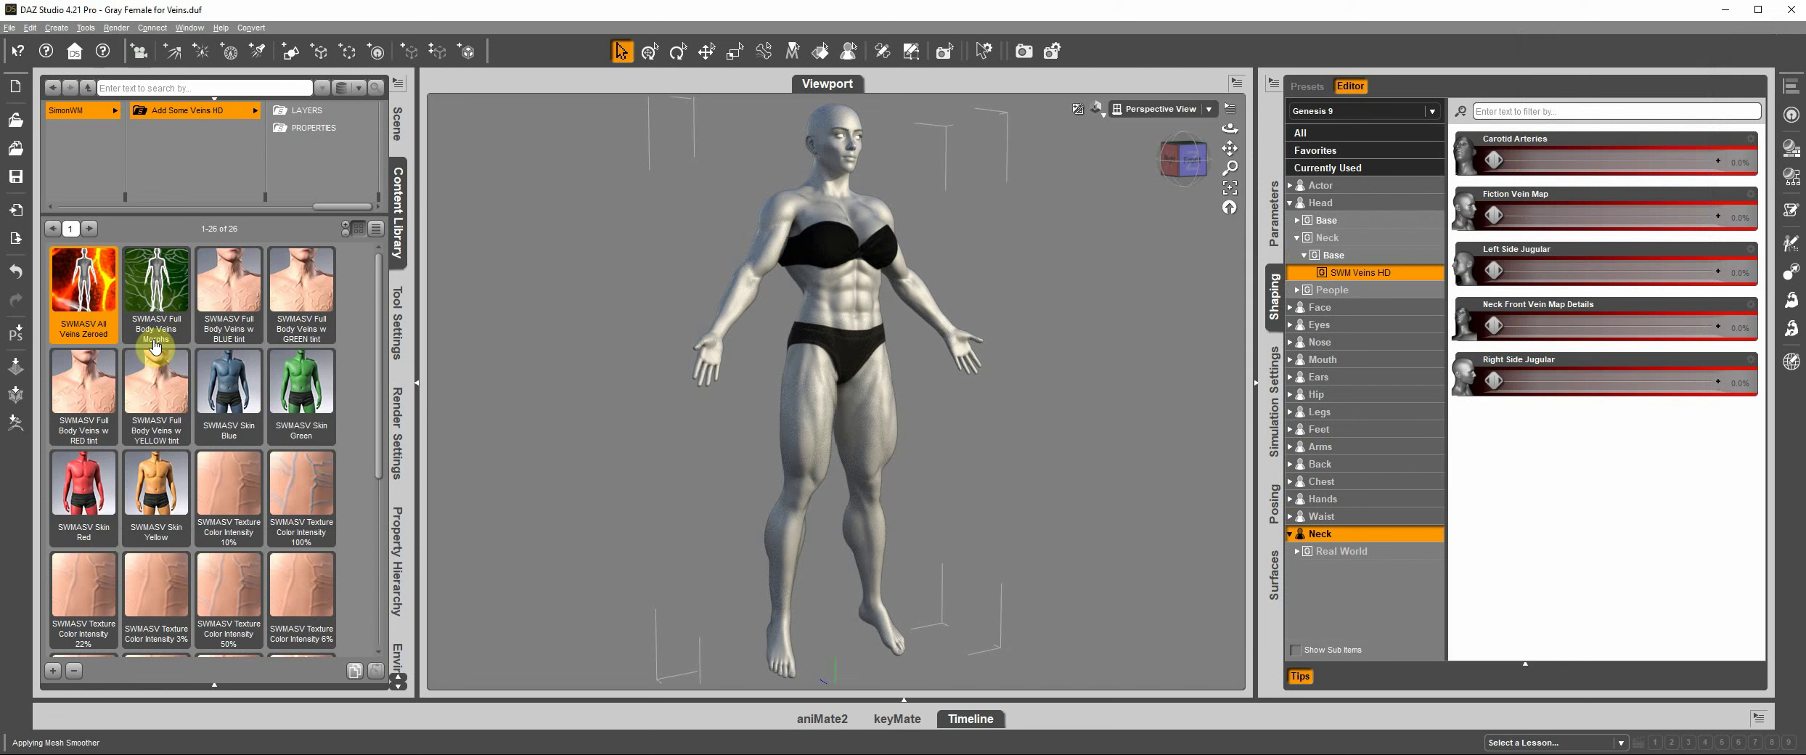
pyautogui.moveTo(154, 347)
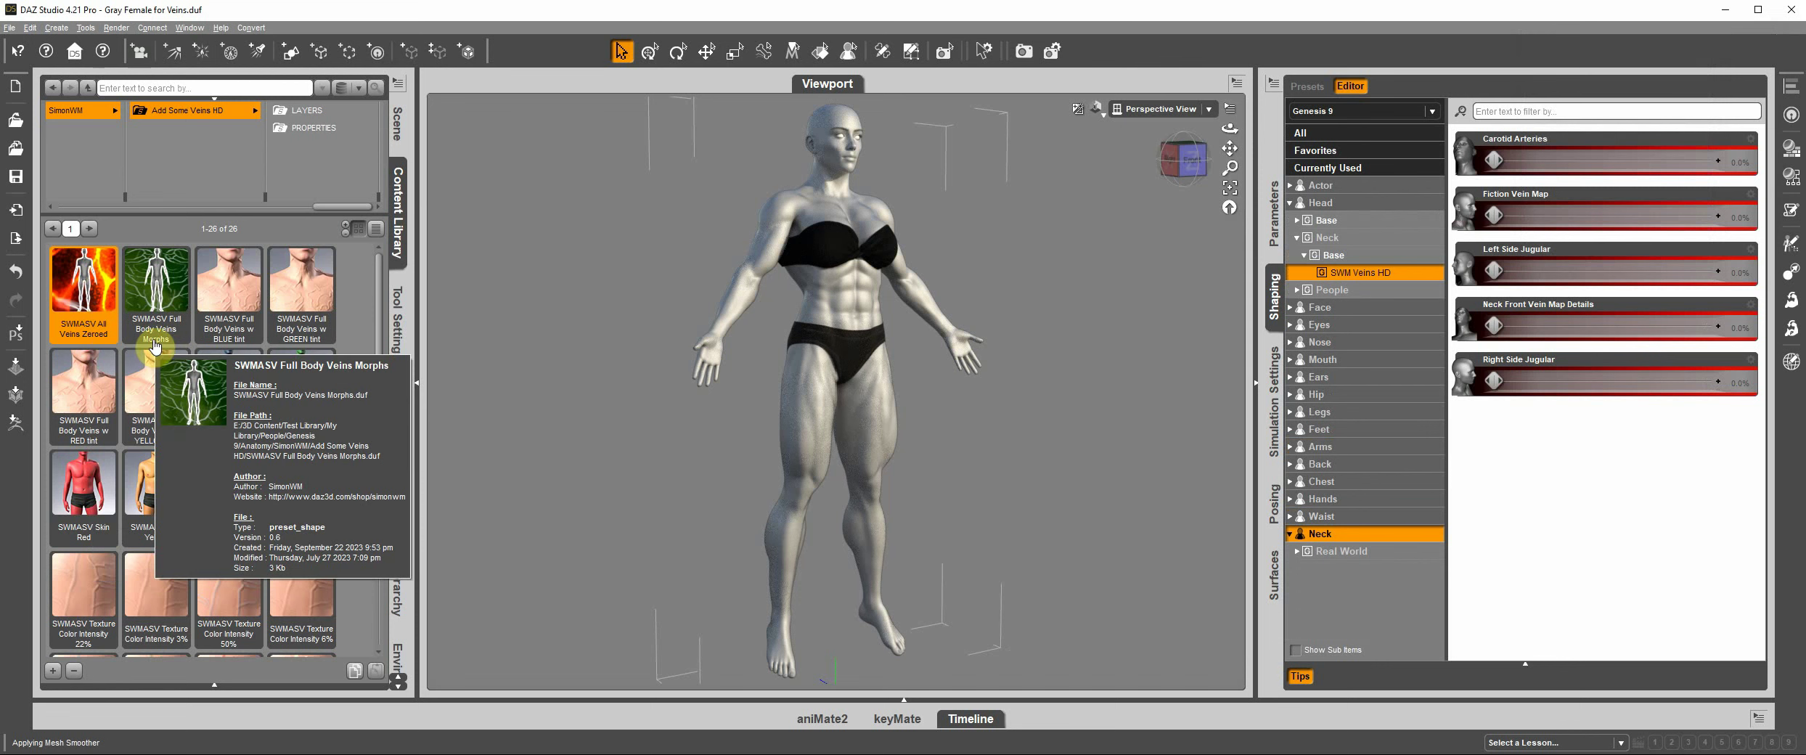
pyautogui.doubleClick(164, 303)
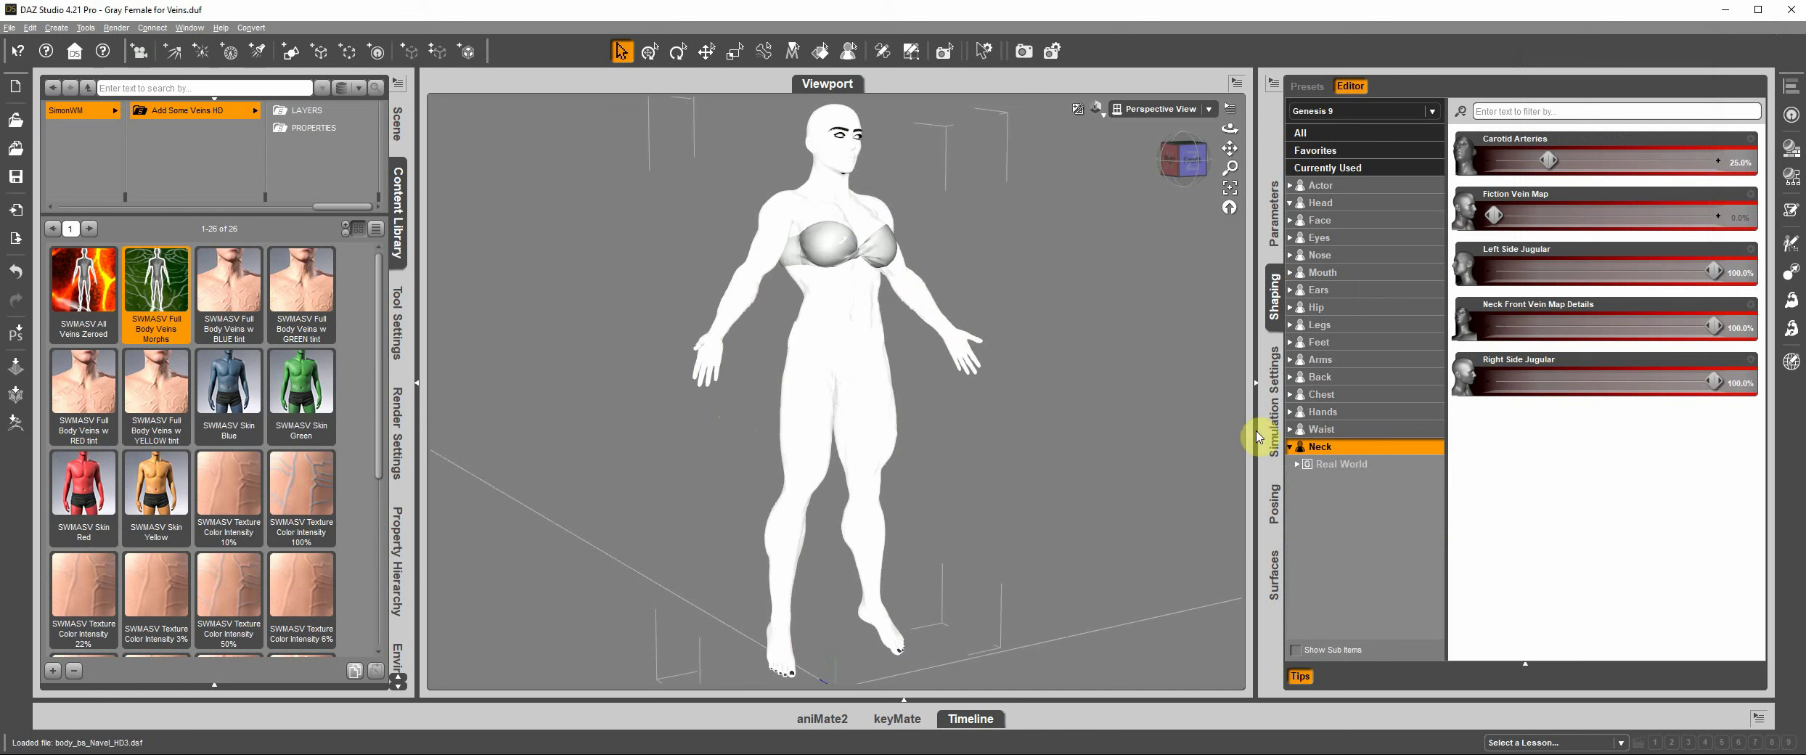
# List Currently Used morphs (Arm All 70%, She SWOLE 100%) and orbit toward the figure's back
pyautogui.click(1347, 170)
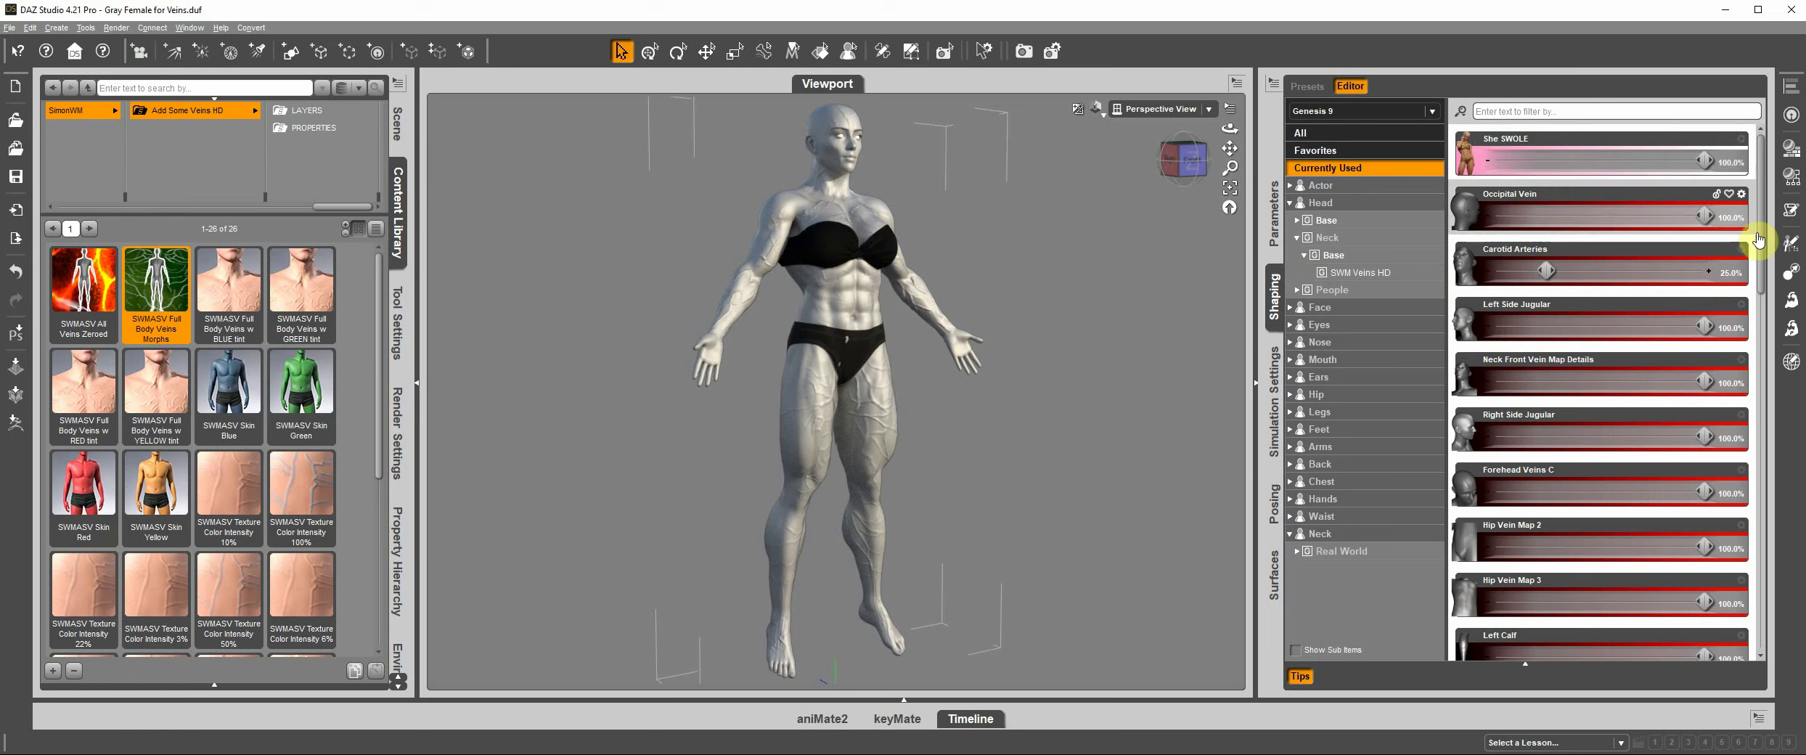
pyautogui.moveTo(1766, 254)
pyautogui.mouseDown()
pyautogui.moveTo(1765, 639)
pyautogui.moveTo(1764, 244)
pyautogui.mouseUp()
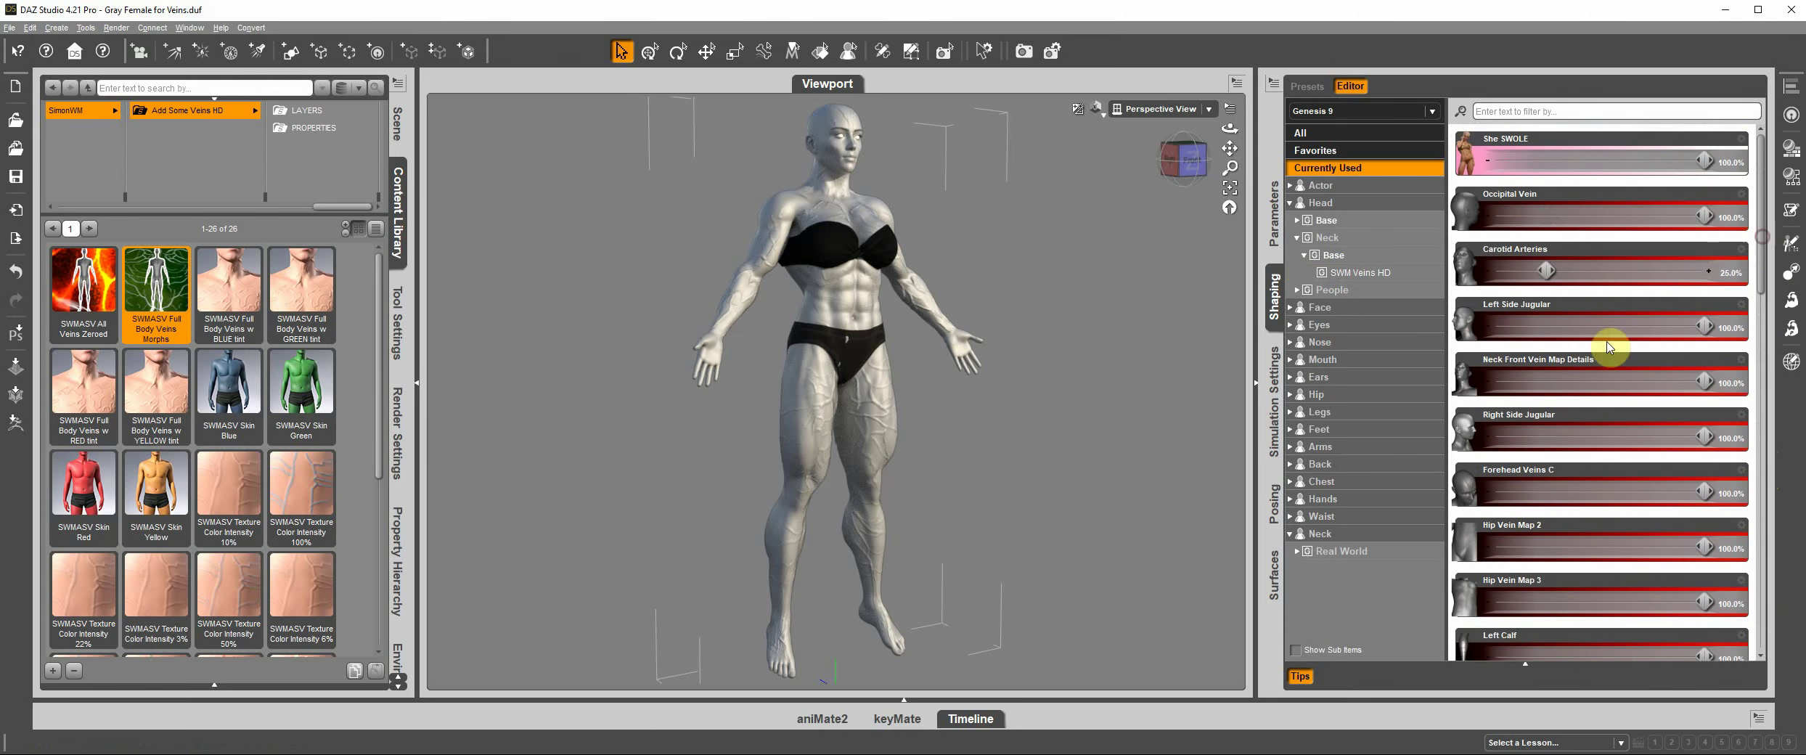
pyautogui.moveTo(1183, 170)
pyautogui.mouseDown()
pyautogui.moveTo(1116, 162)
pyautogui.moveTo(1183, 159)
pyautogui.mouseUp()
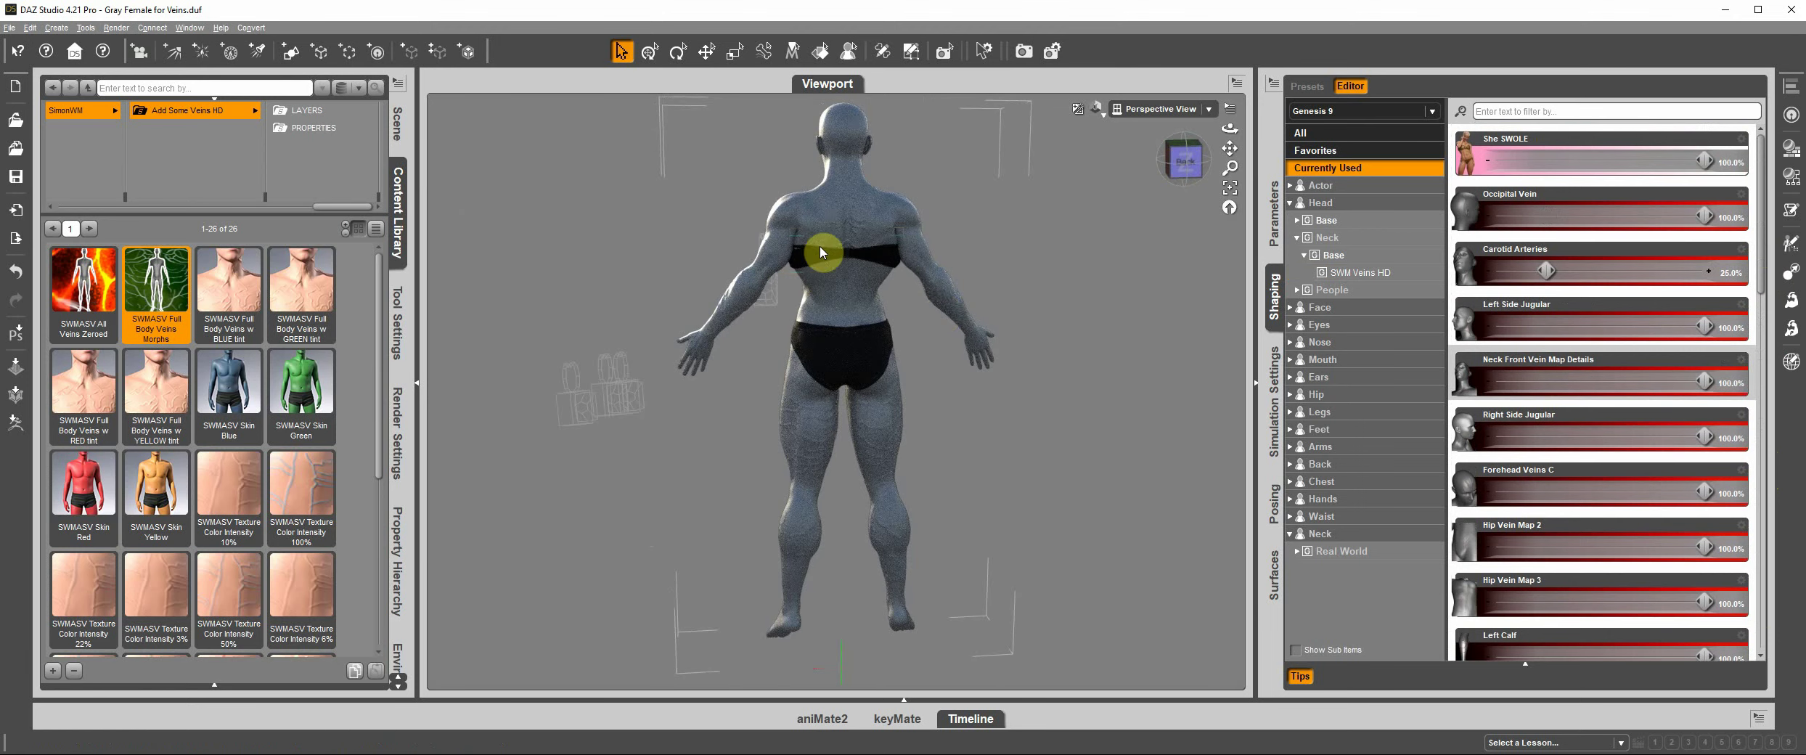
# View the back veins from a raised rear angle and straight behind, then return to the front view
pyautogui.moveTo(1189, 161); pyautogui.dragTo(1183, 160)
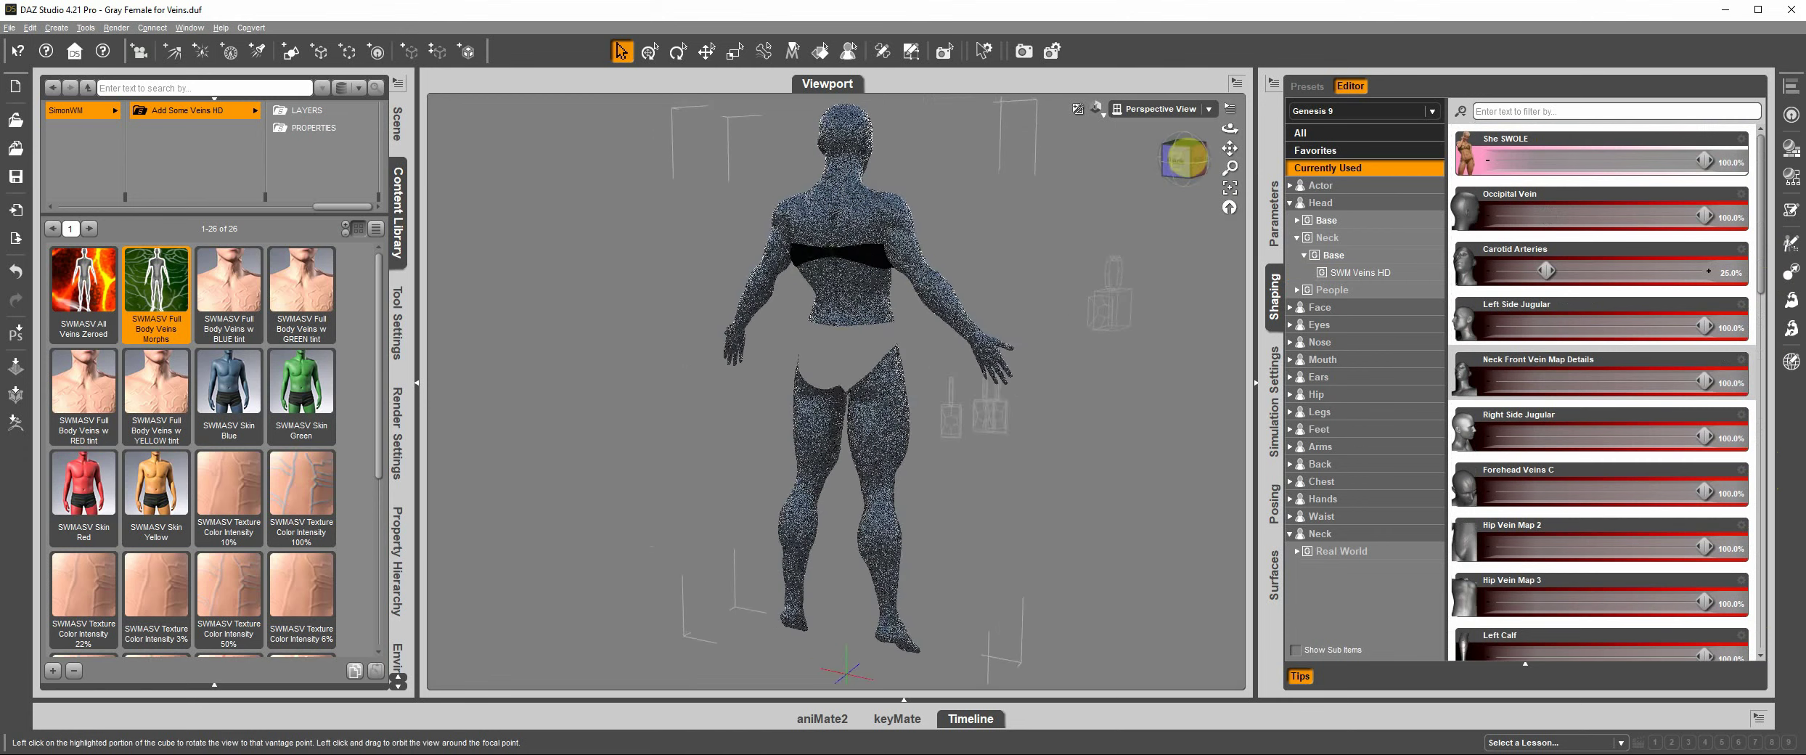
pyautogui.click(1184, 160)
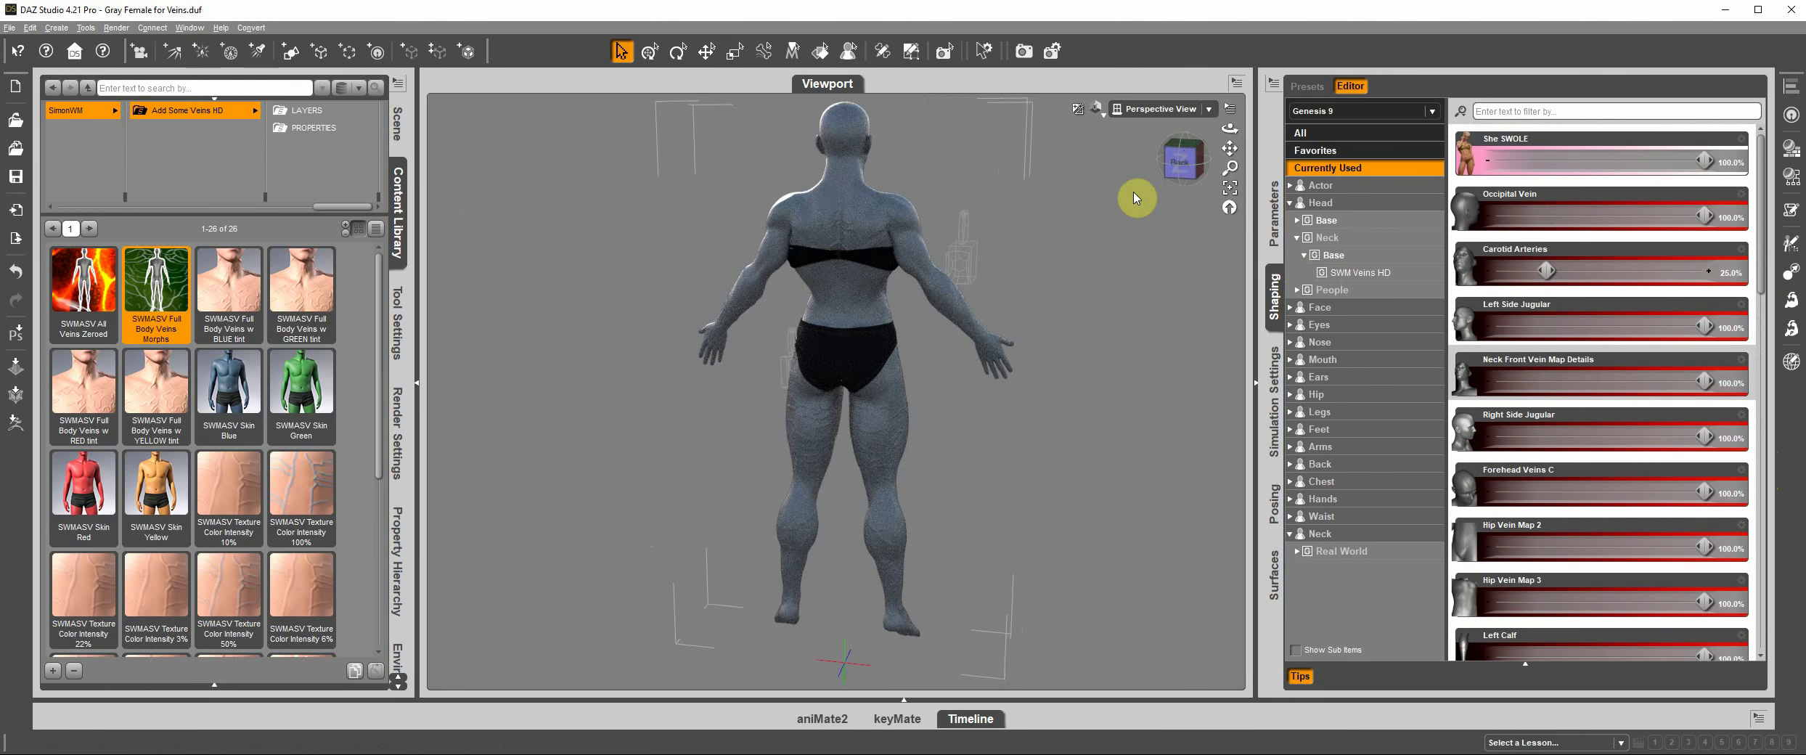
pyautogui.click(1173, 161)
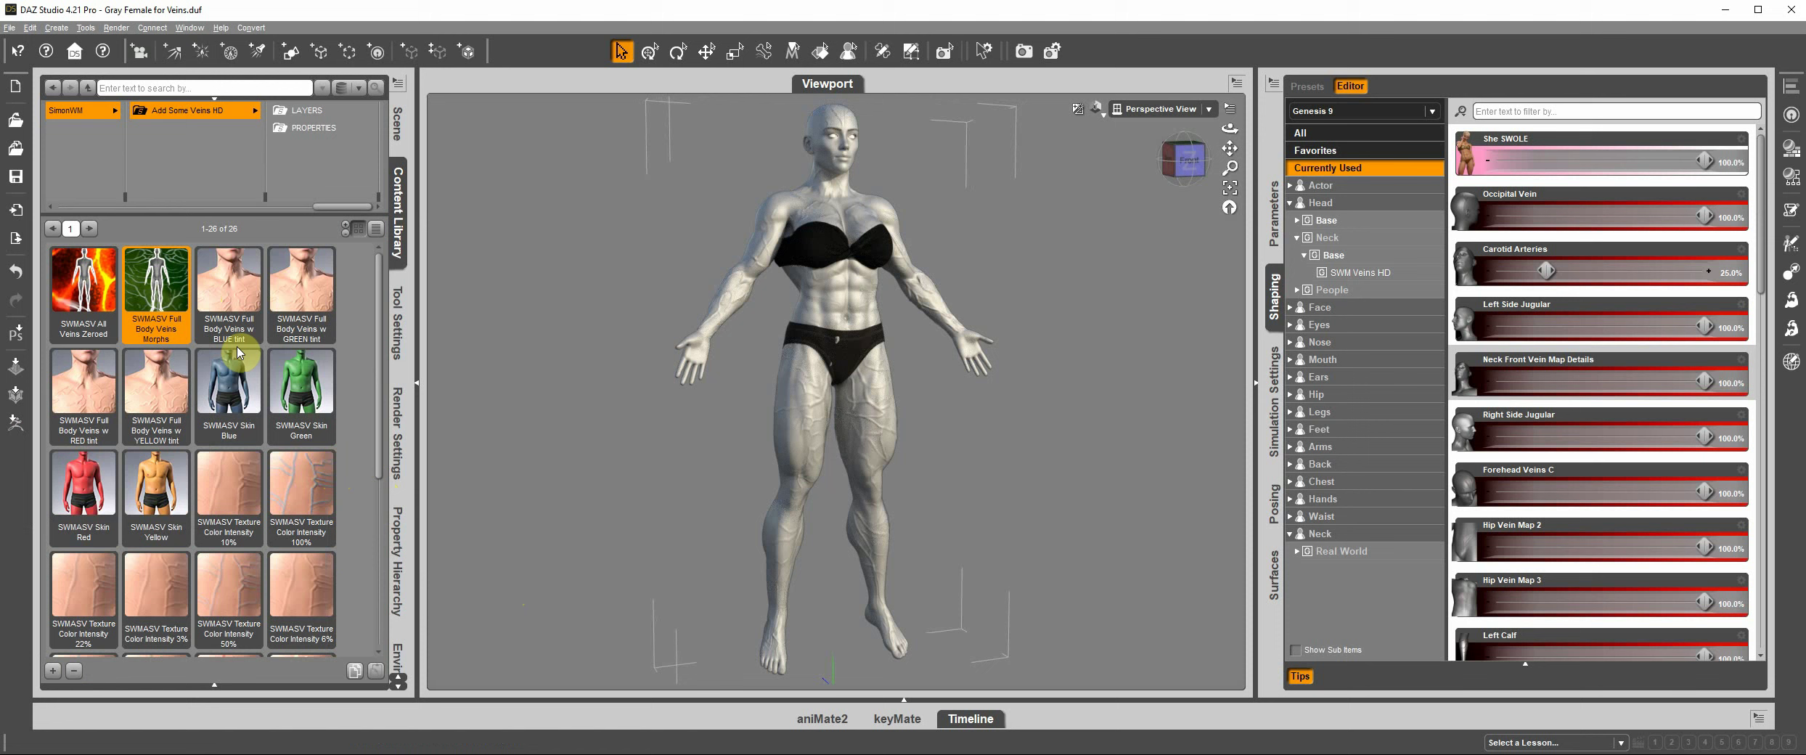
pyautogui.moveTo(259, 398)
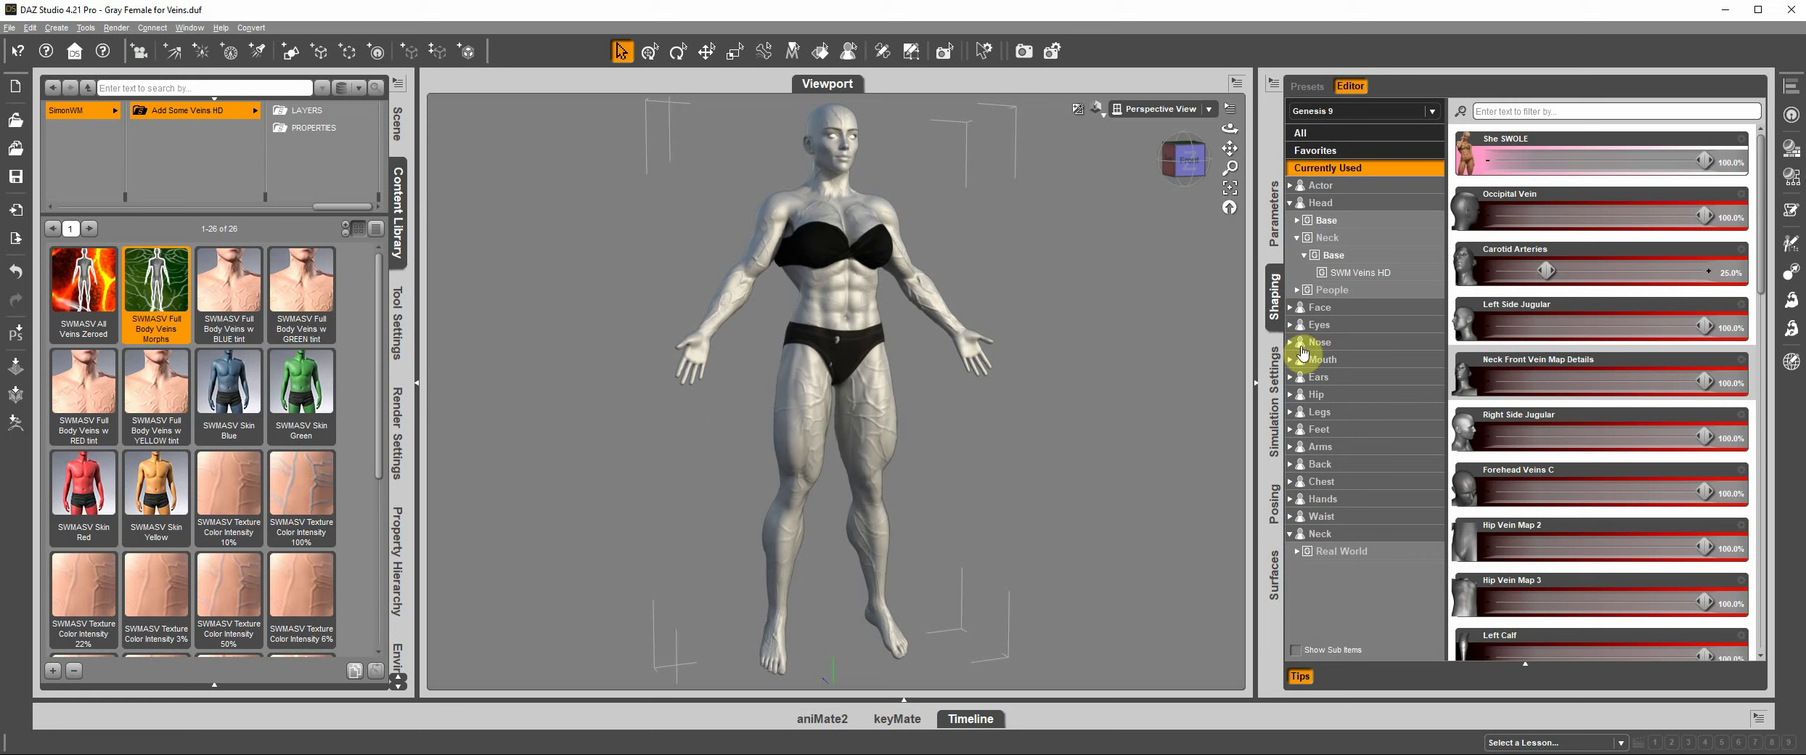
# Open the Surfaces editor on Genesis 9's Body surface, then switch back to Node Selection
pyautogui.click(1276, 583)
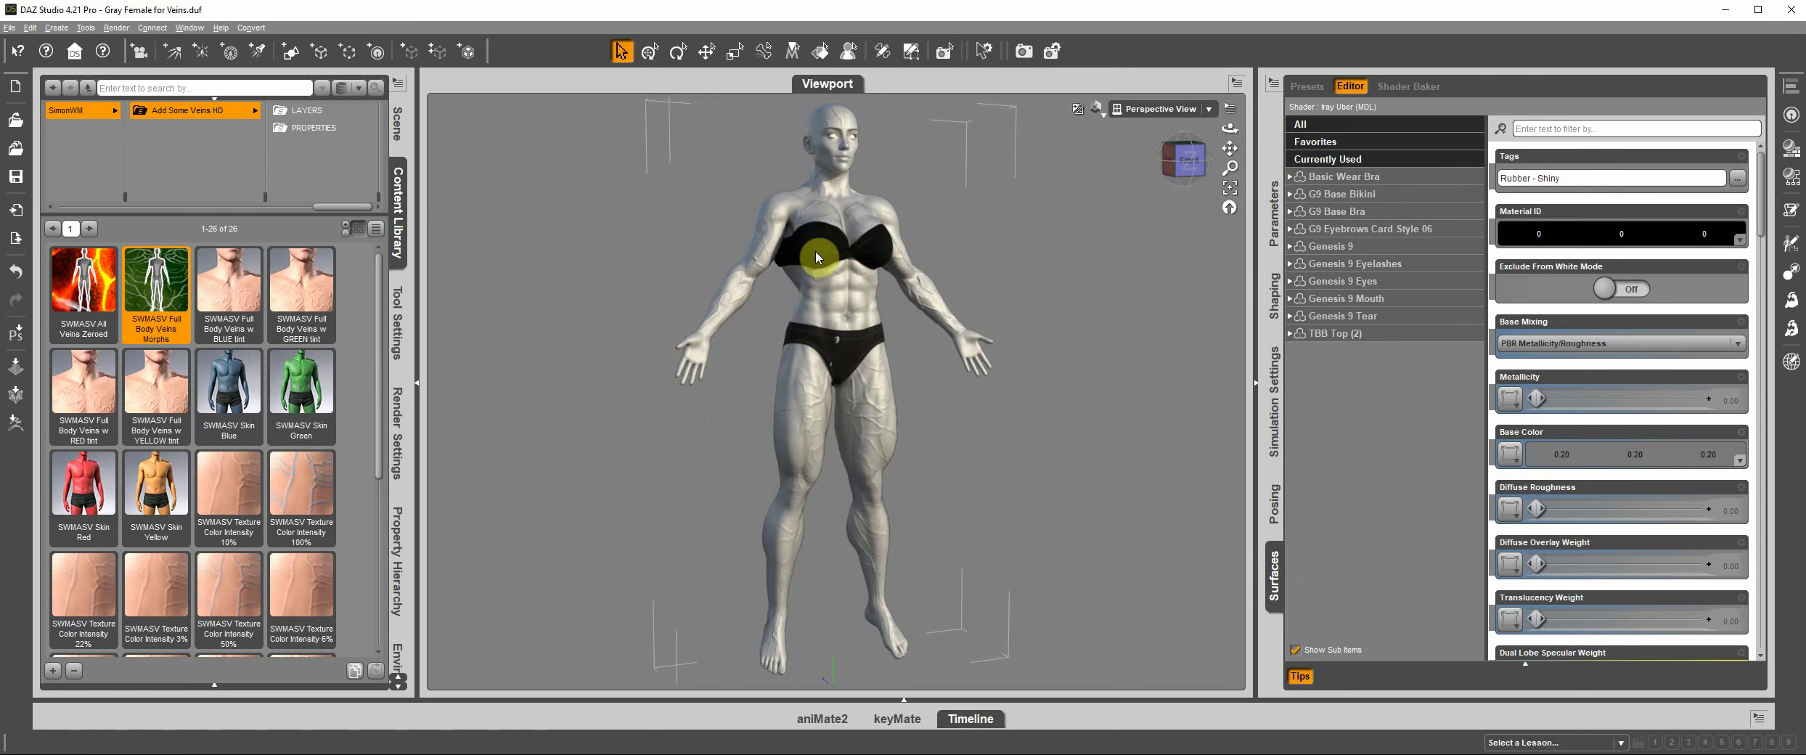
pyautogui.click(820, 51)
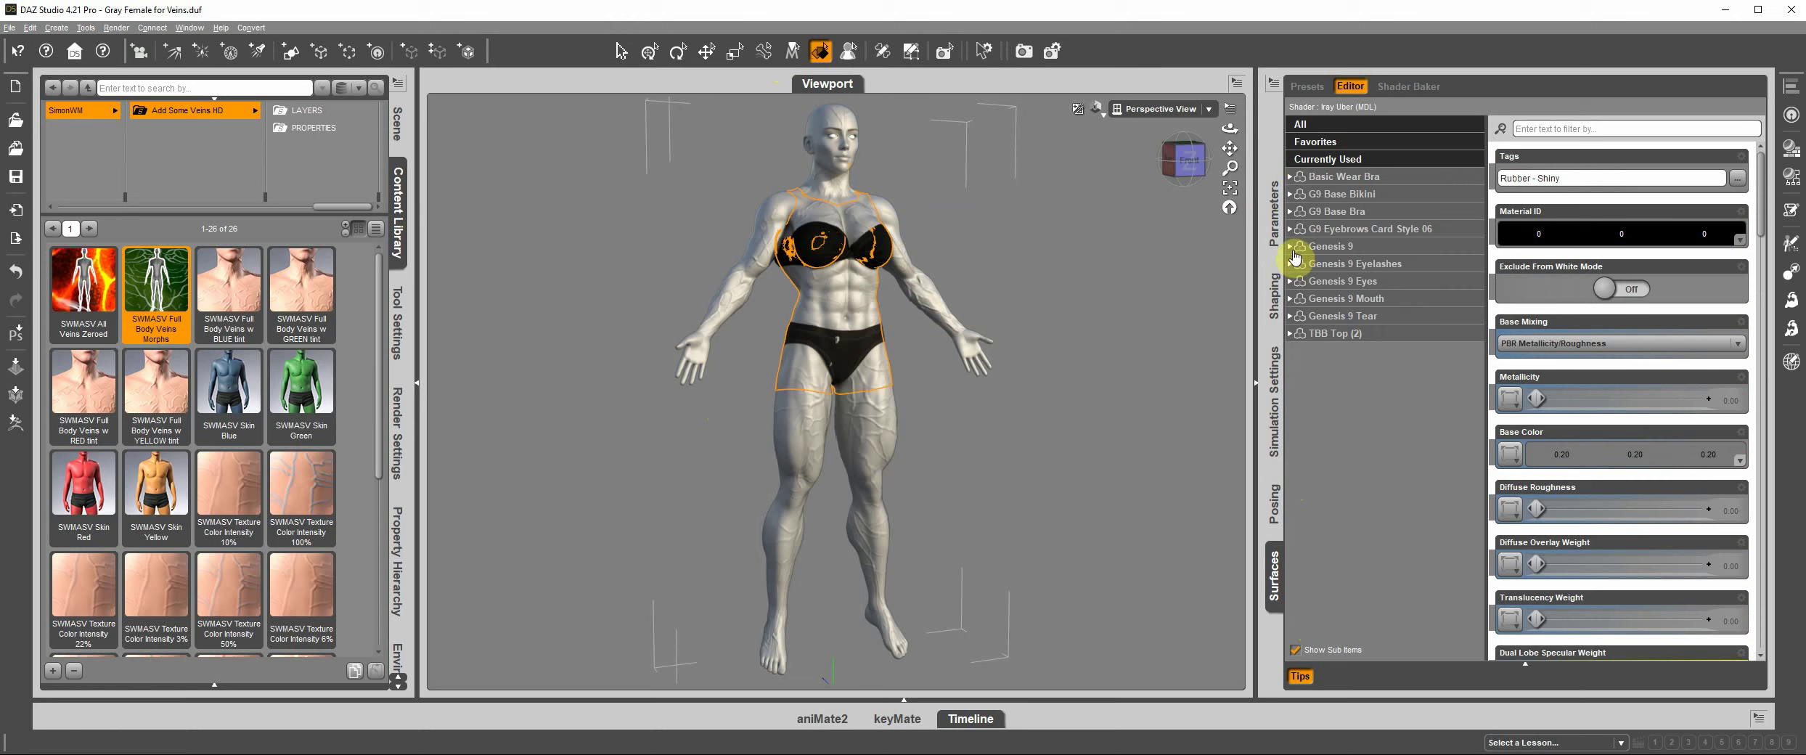
pyautogui.click(1290, 247)
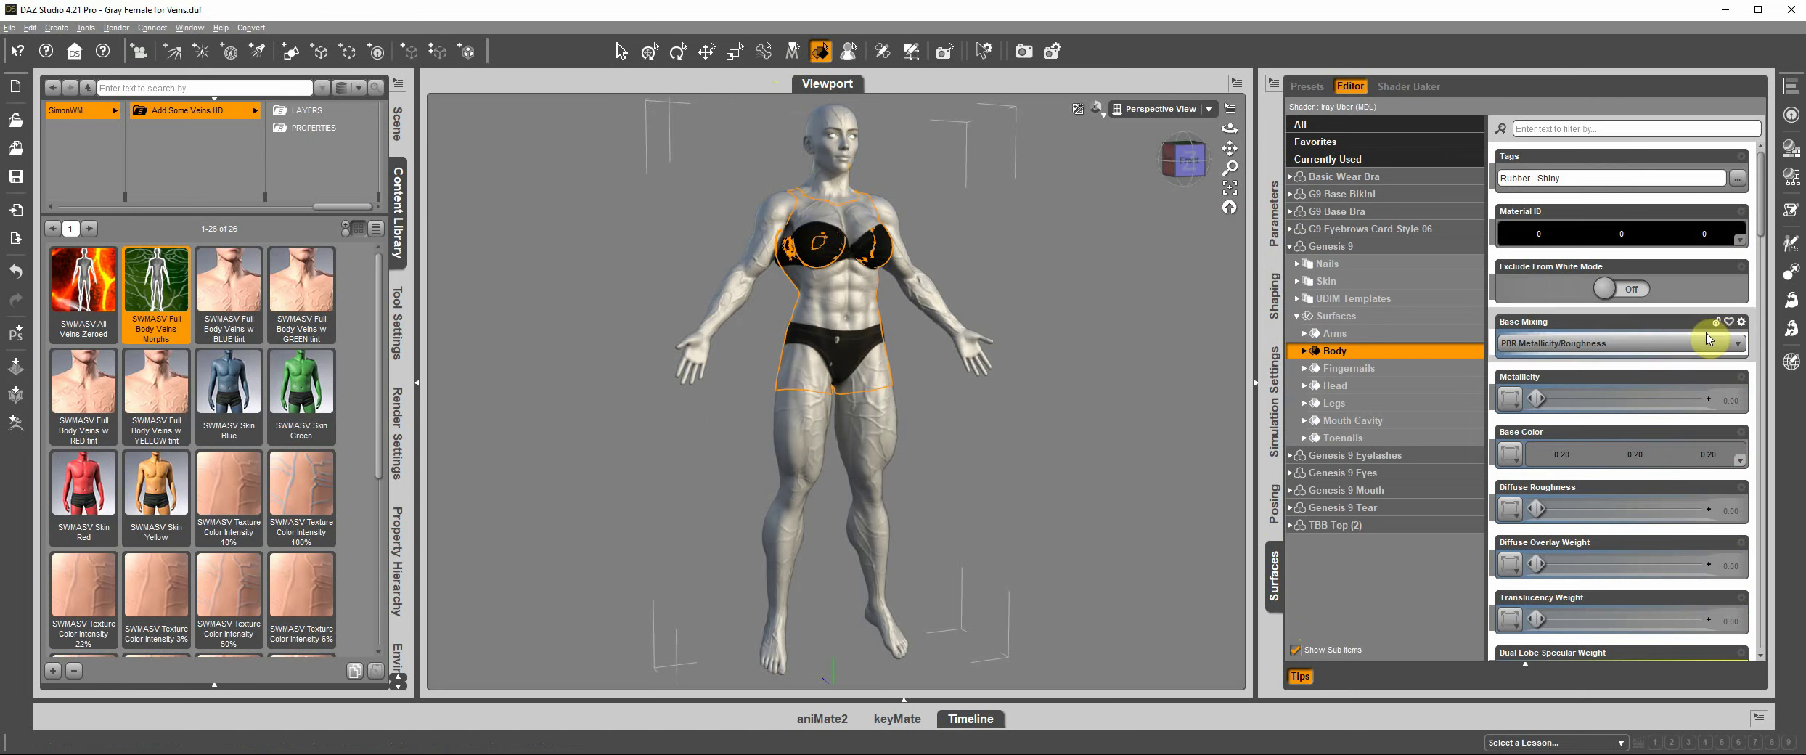
pyautogui.scroll(-3, 1699, 360)
pyautogui.scroll(-1, 1699, 360)
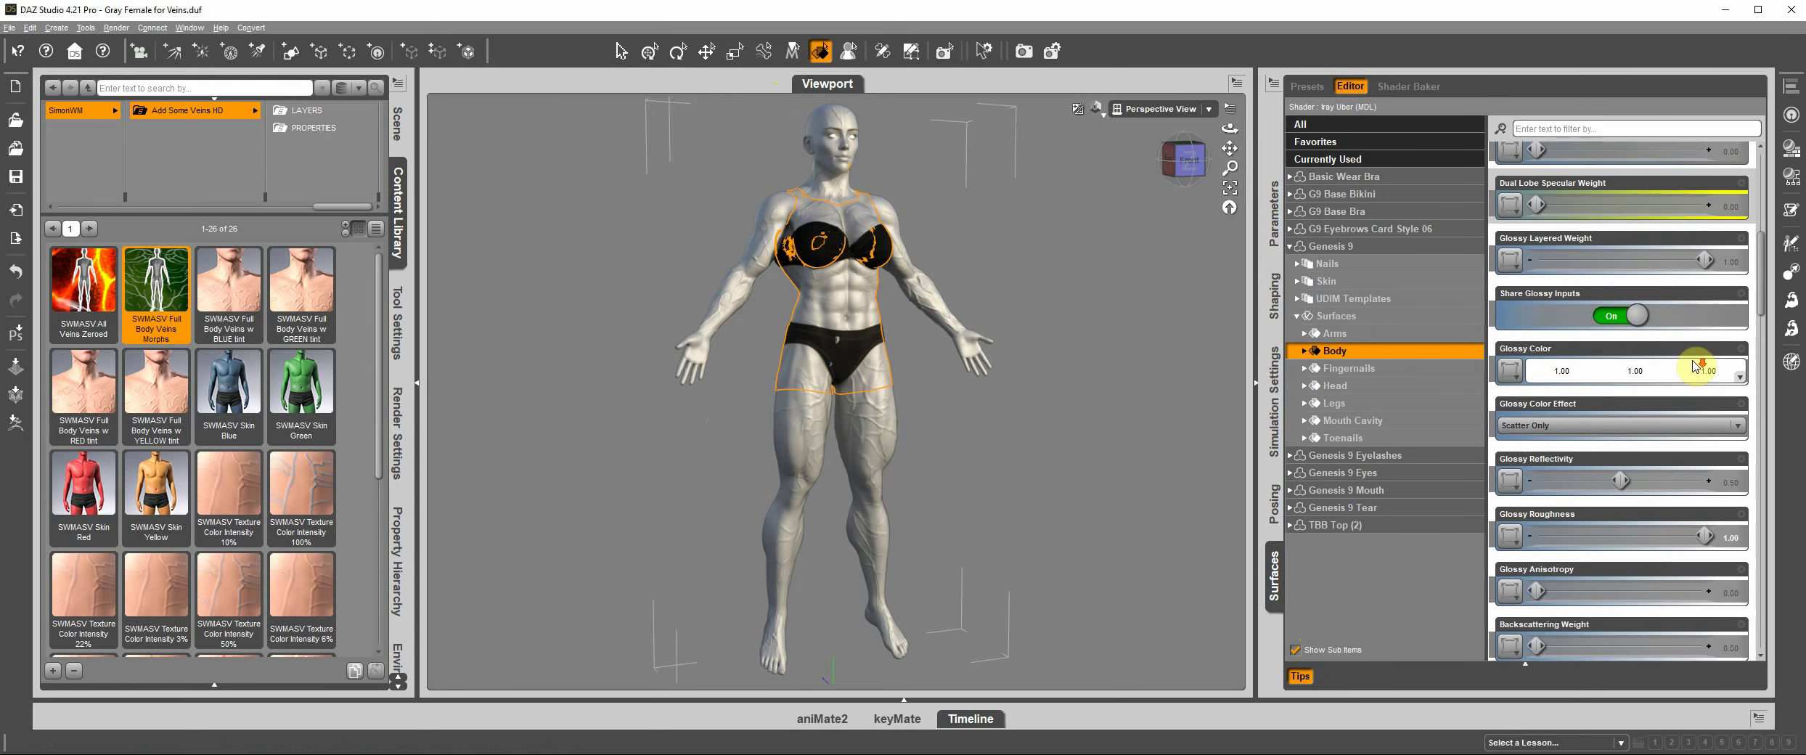
pyautogui.scroll(4, 1695, 365)
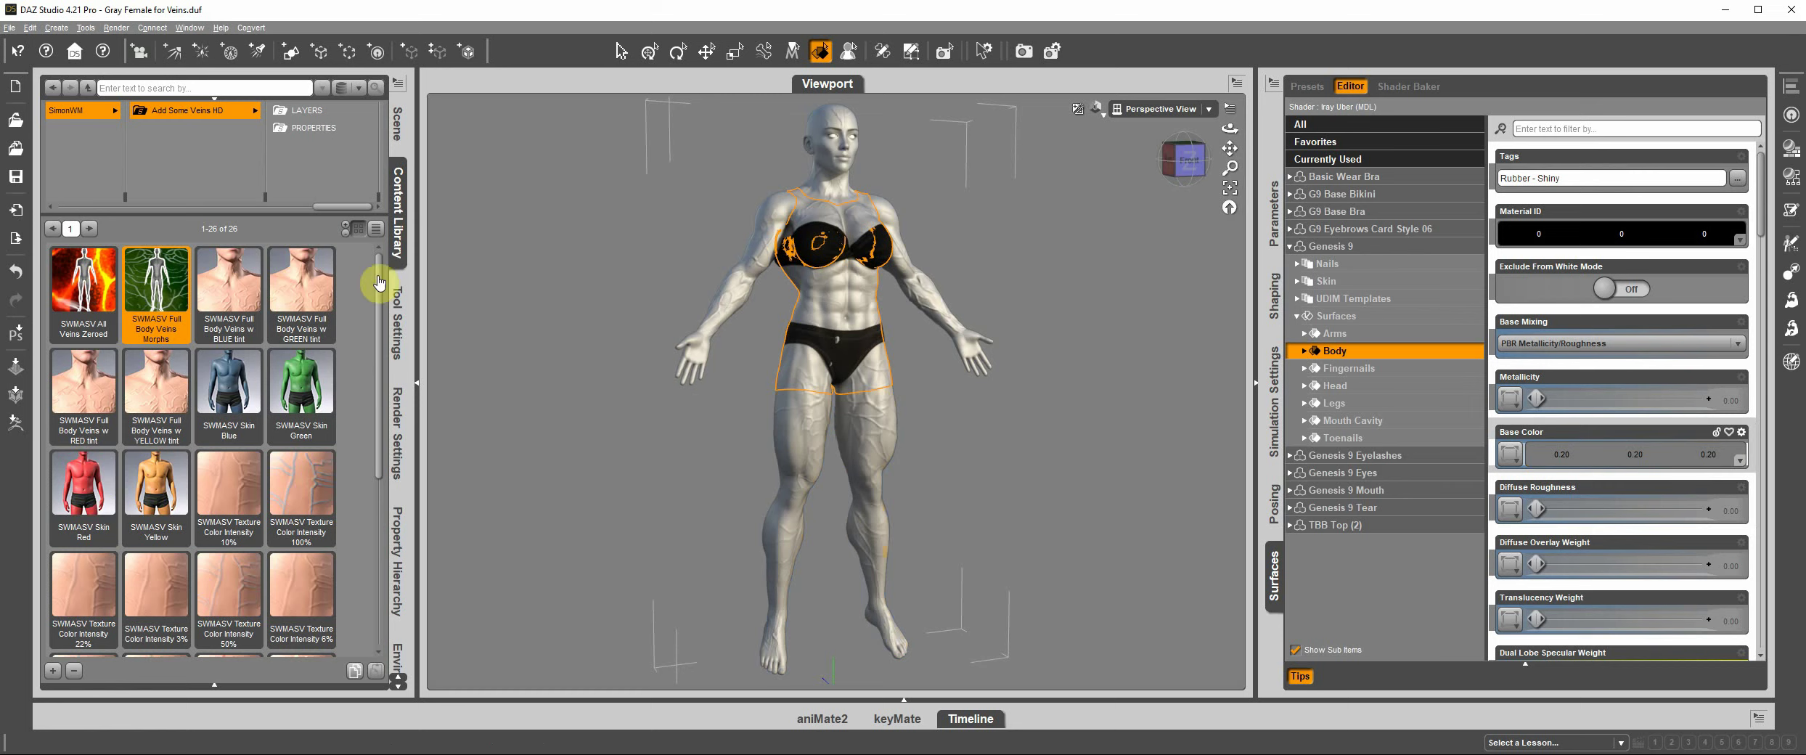
pyautogui.click(621, 53)
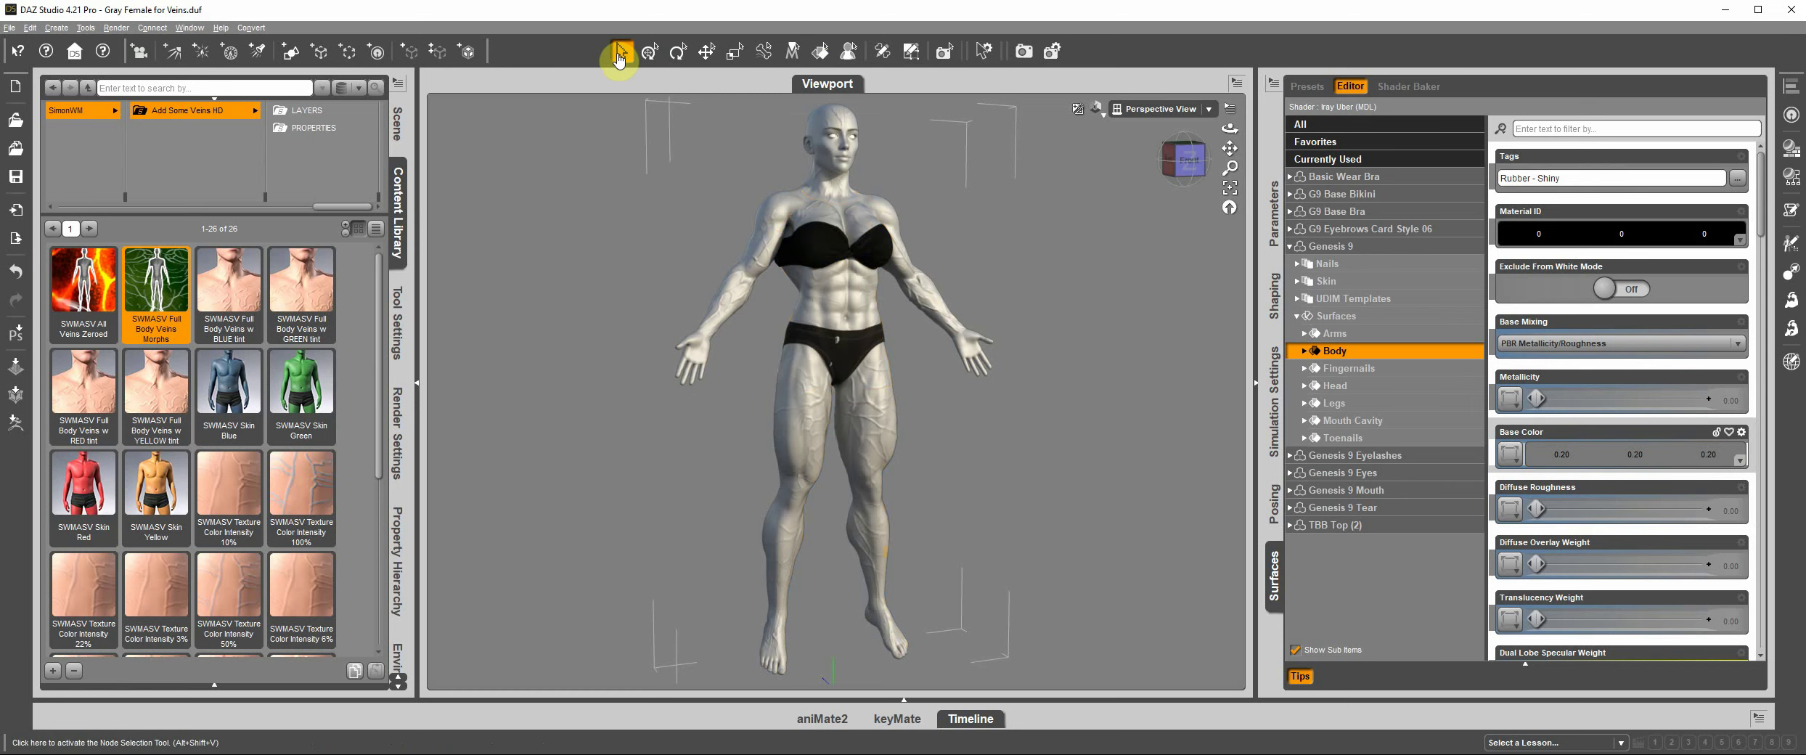